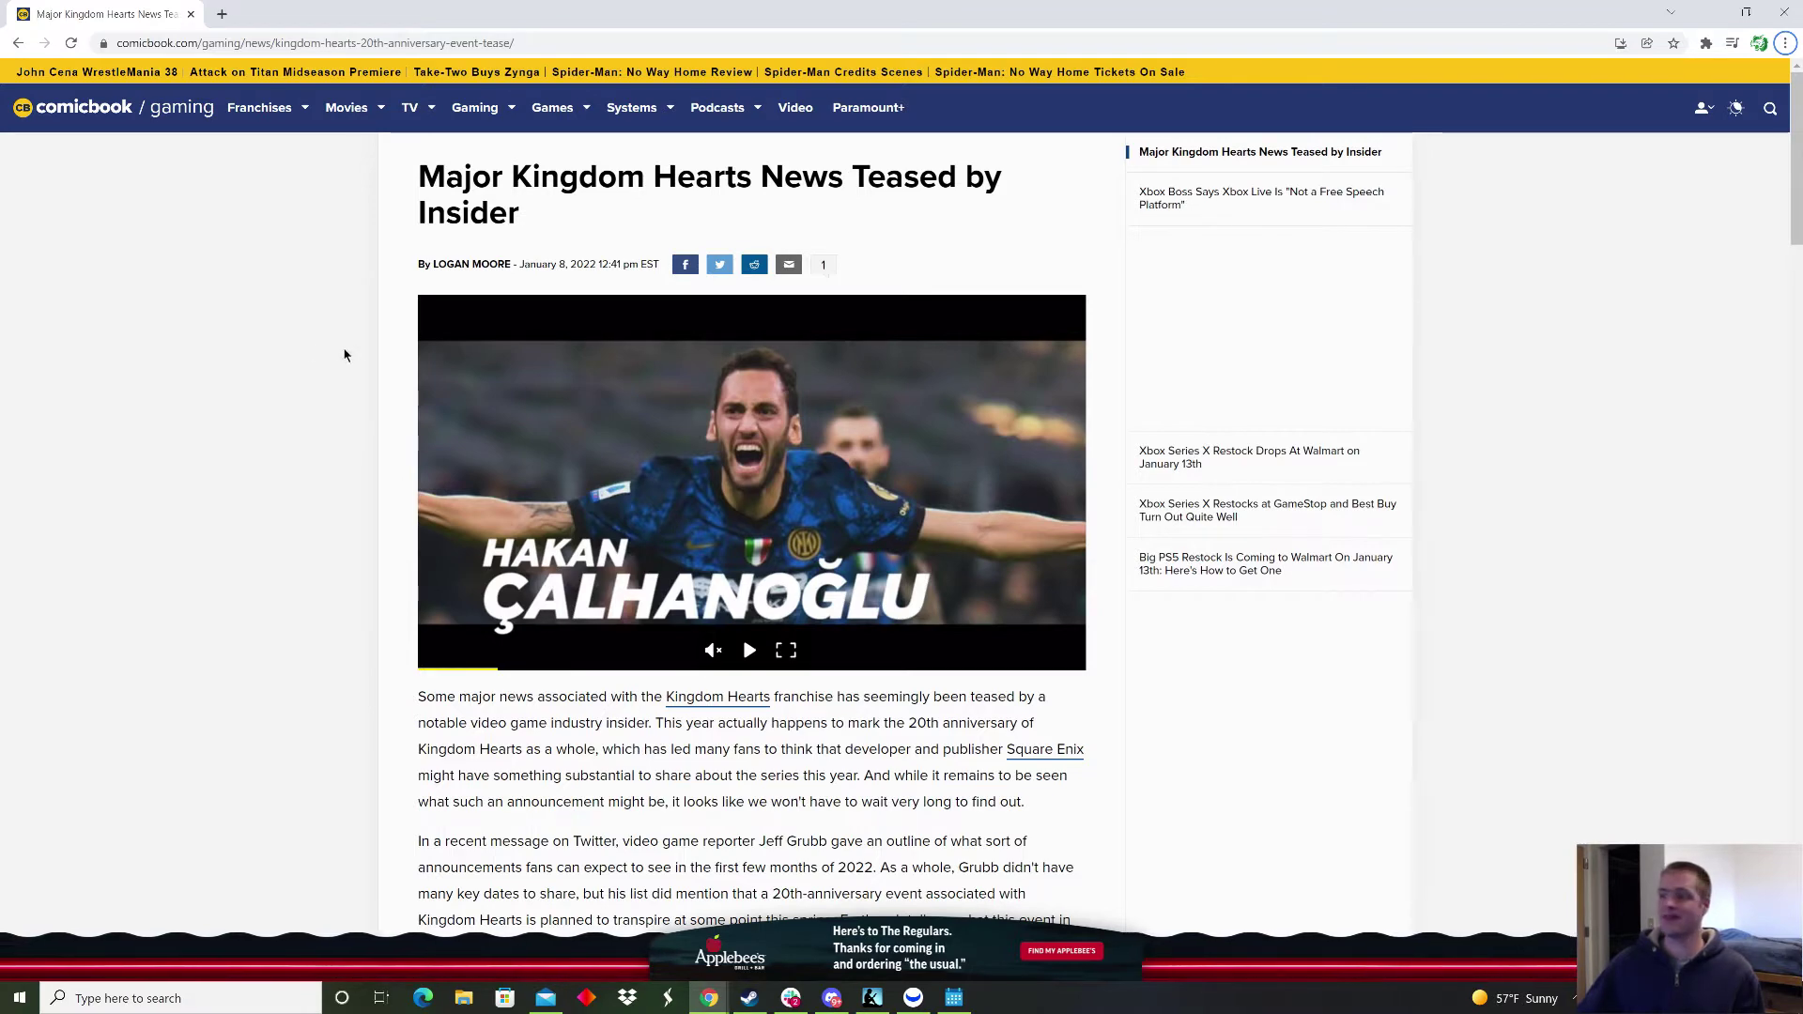
scroll(382, 395, down, 1)
scroll(395, 409, down, 1)
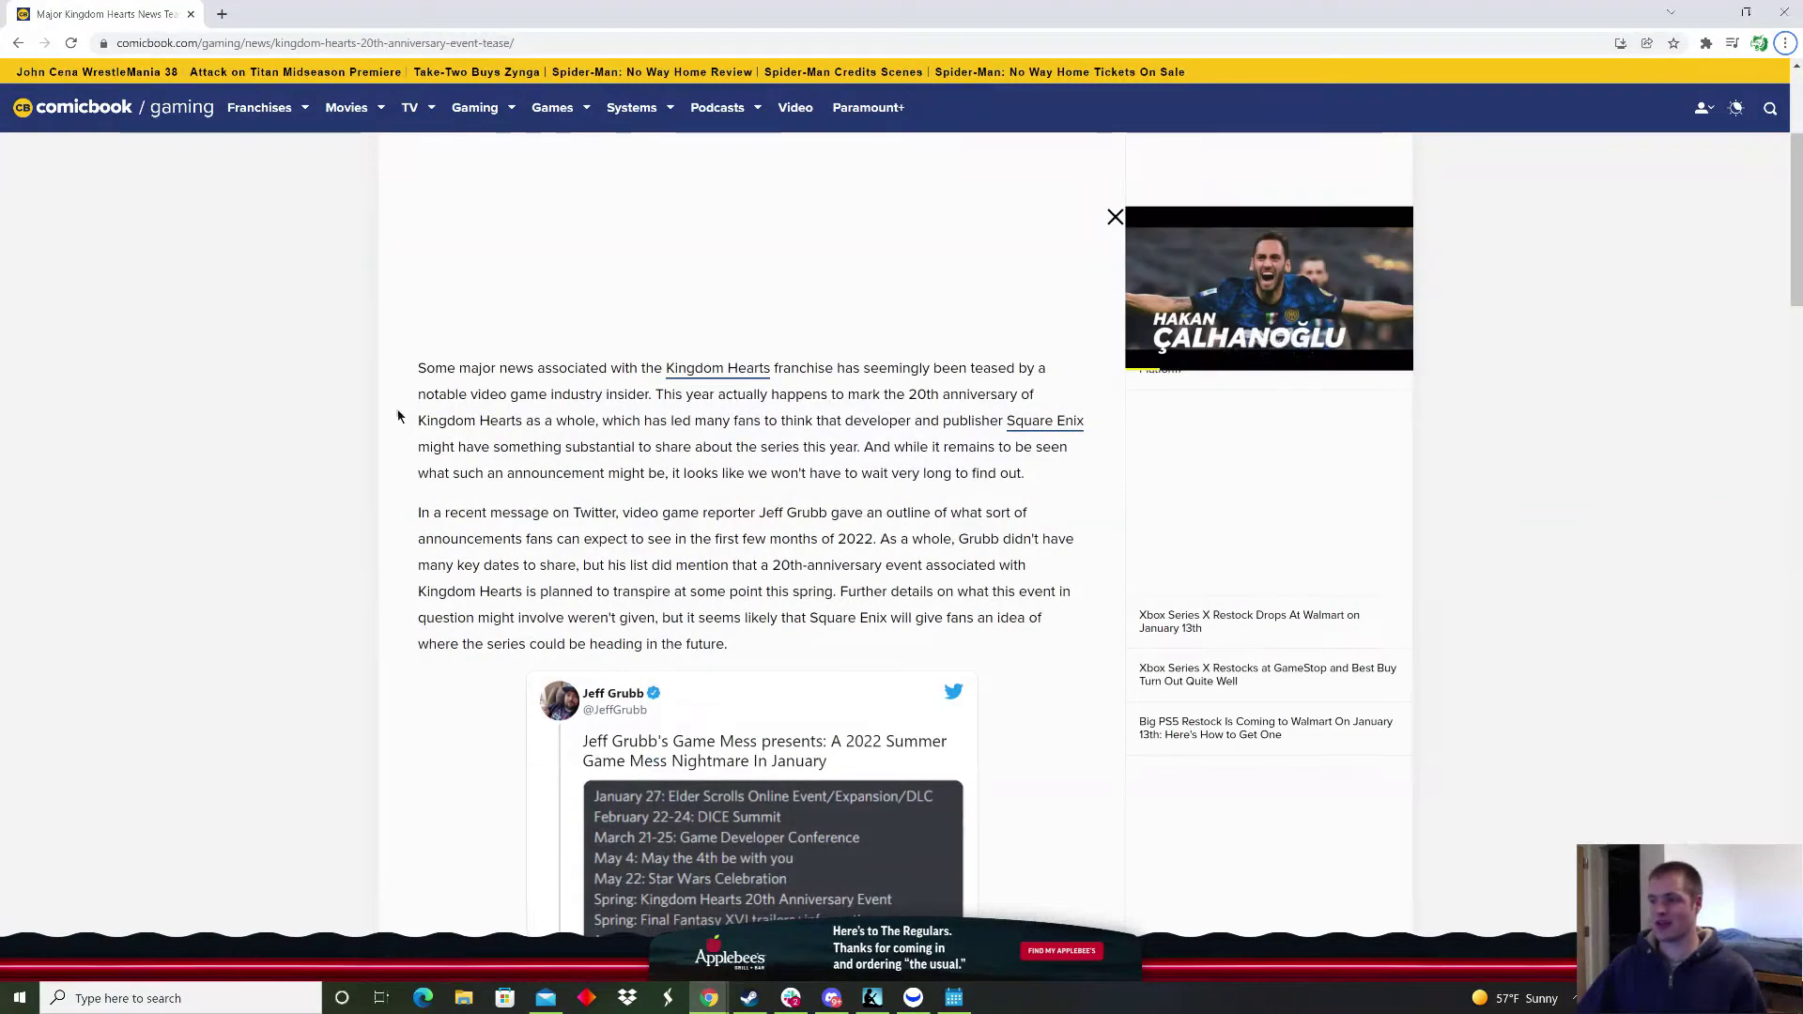
Step: Highlight the article's first paragraph across two lines, then clear the selection
drag(419, 369, 843, 376)
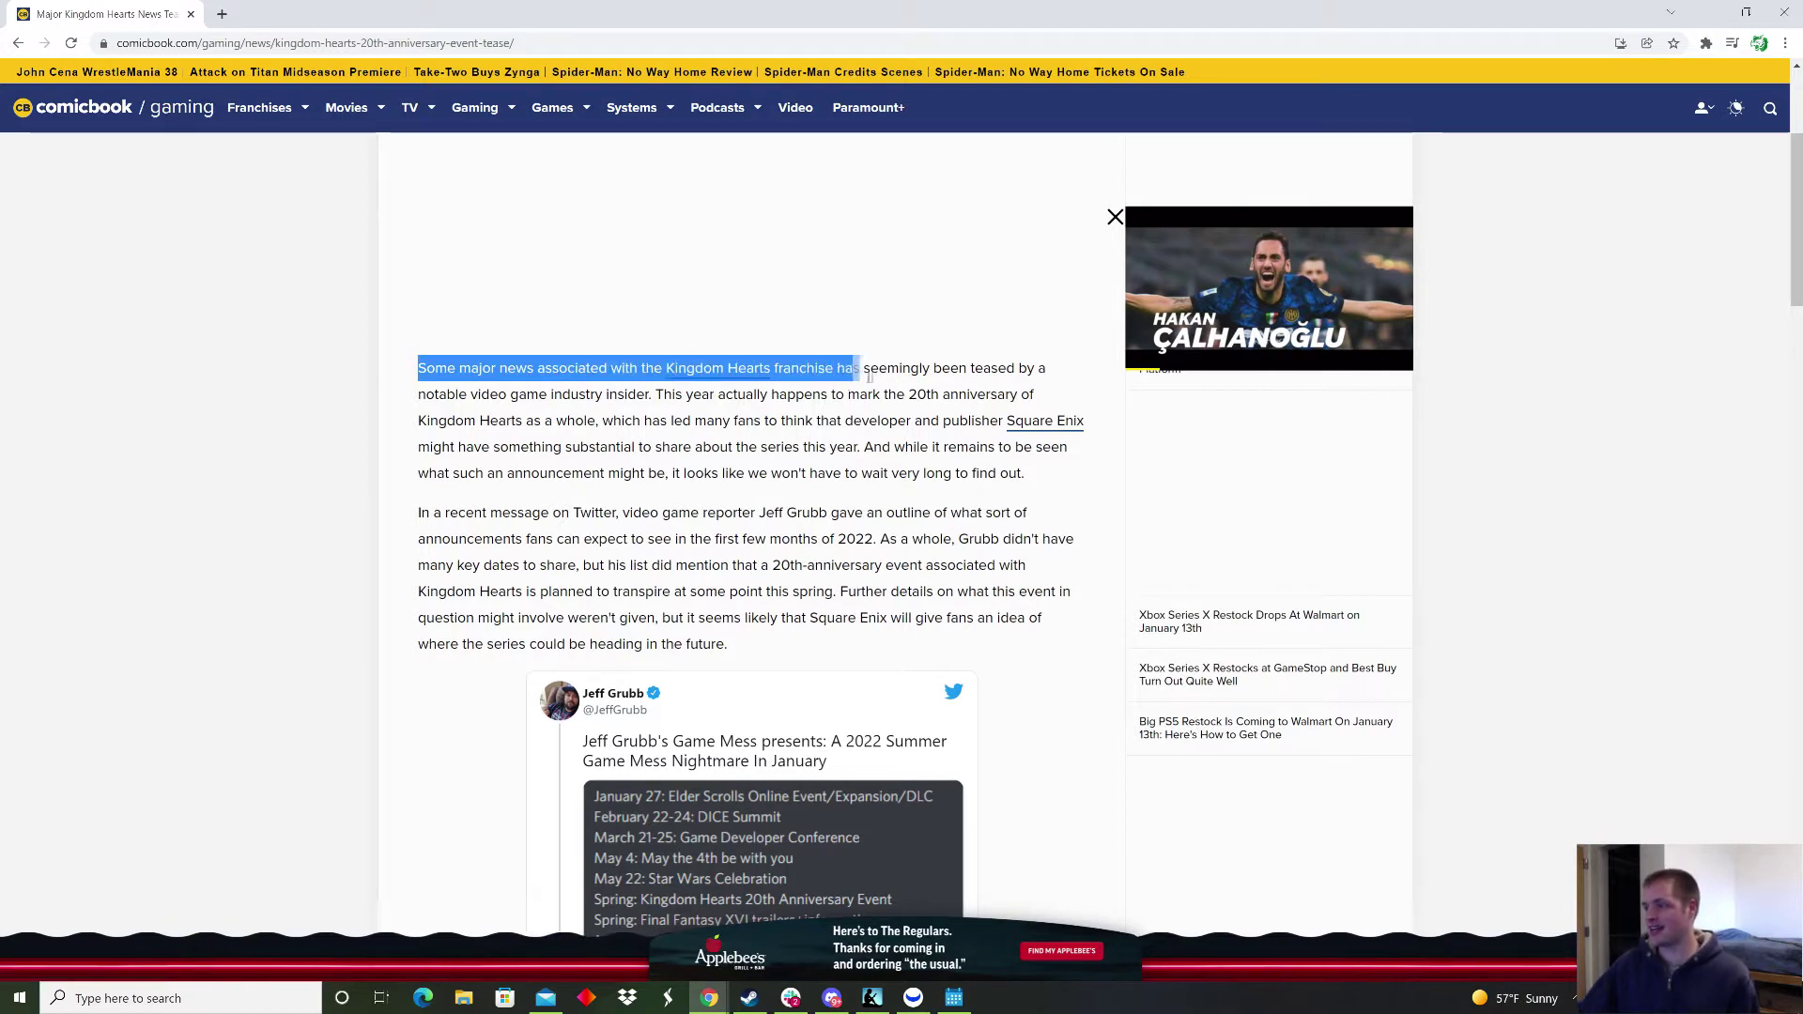
mouse_move(842, 376)
mouse_down()
mouse_move(980, 397)
mouse_move(674, 399)
mouse_up()
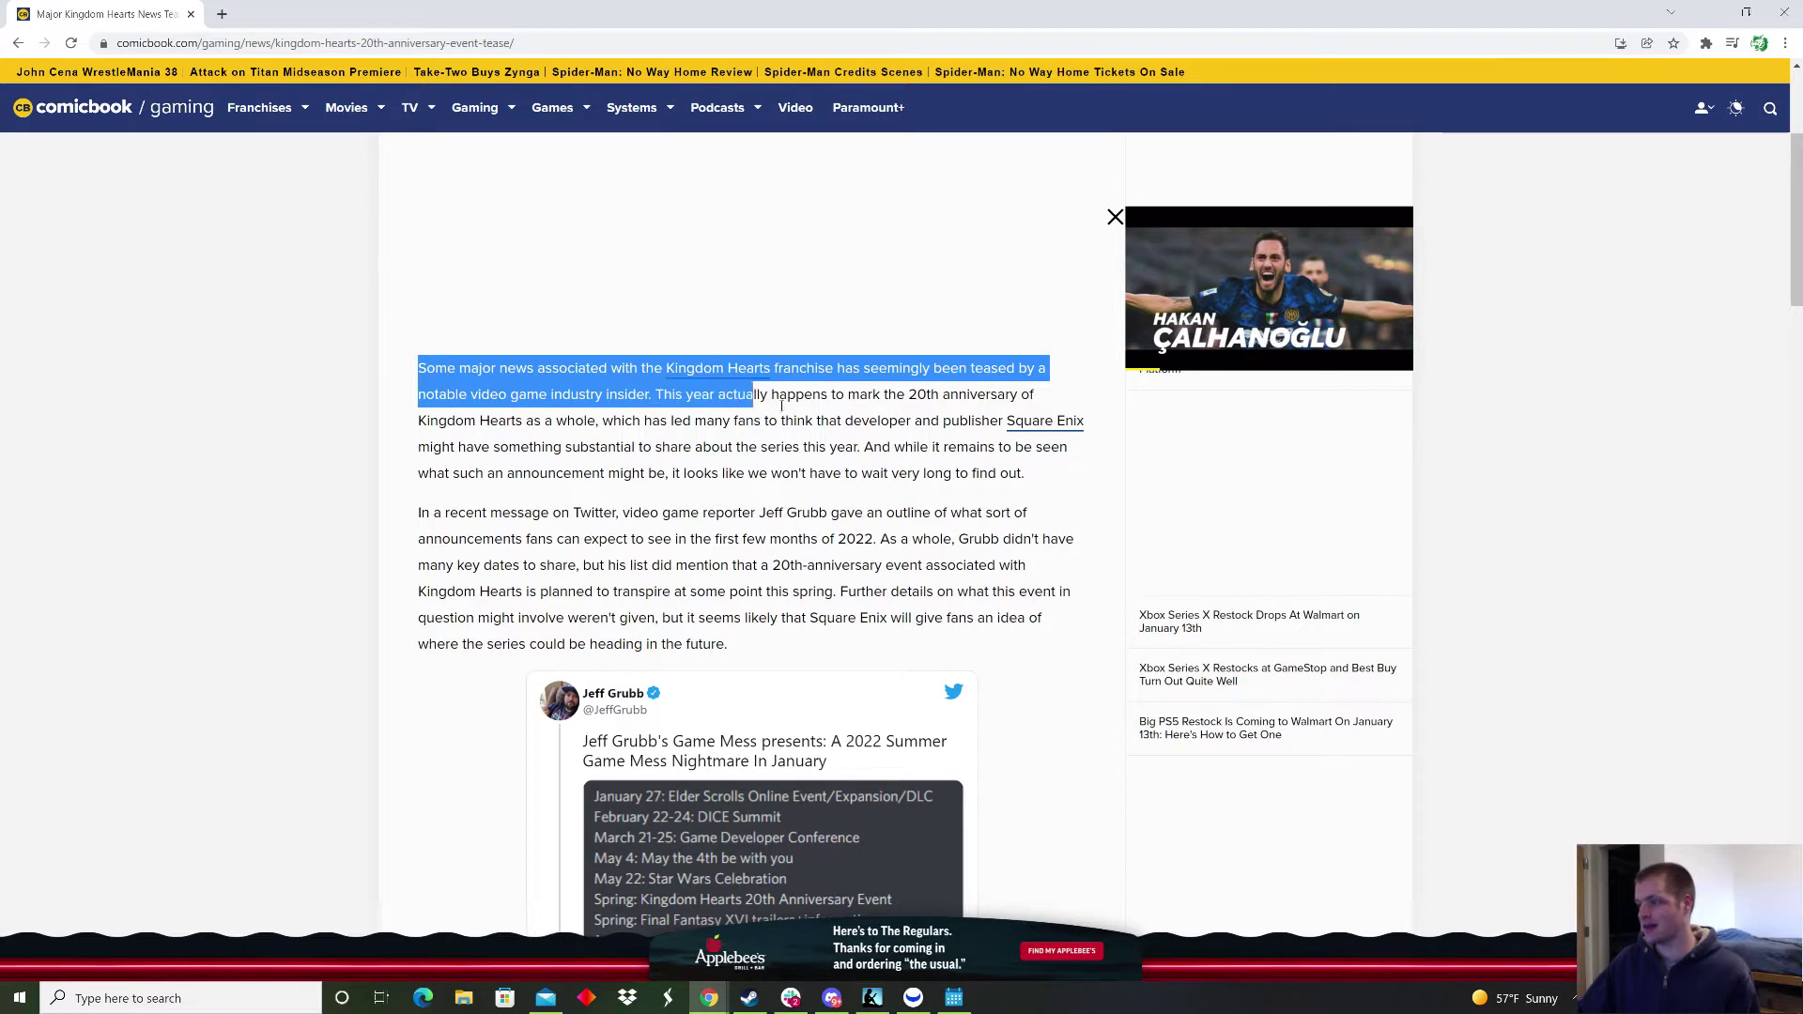
mouse_move(676, 398)
mouse_down()
mouse_move(978, 413)
mouse_move(587, 428)
mouse_move(897, 424)
mouse_move(503, 471)
mouse_move(475, 448)
mouse_move(1071, 454)
mouse_move(463, 479)
mouse_move(1010, 477)
mouse_up()
click(896, 481)
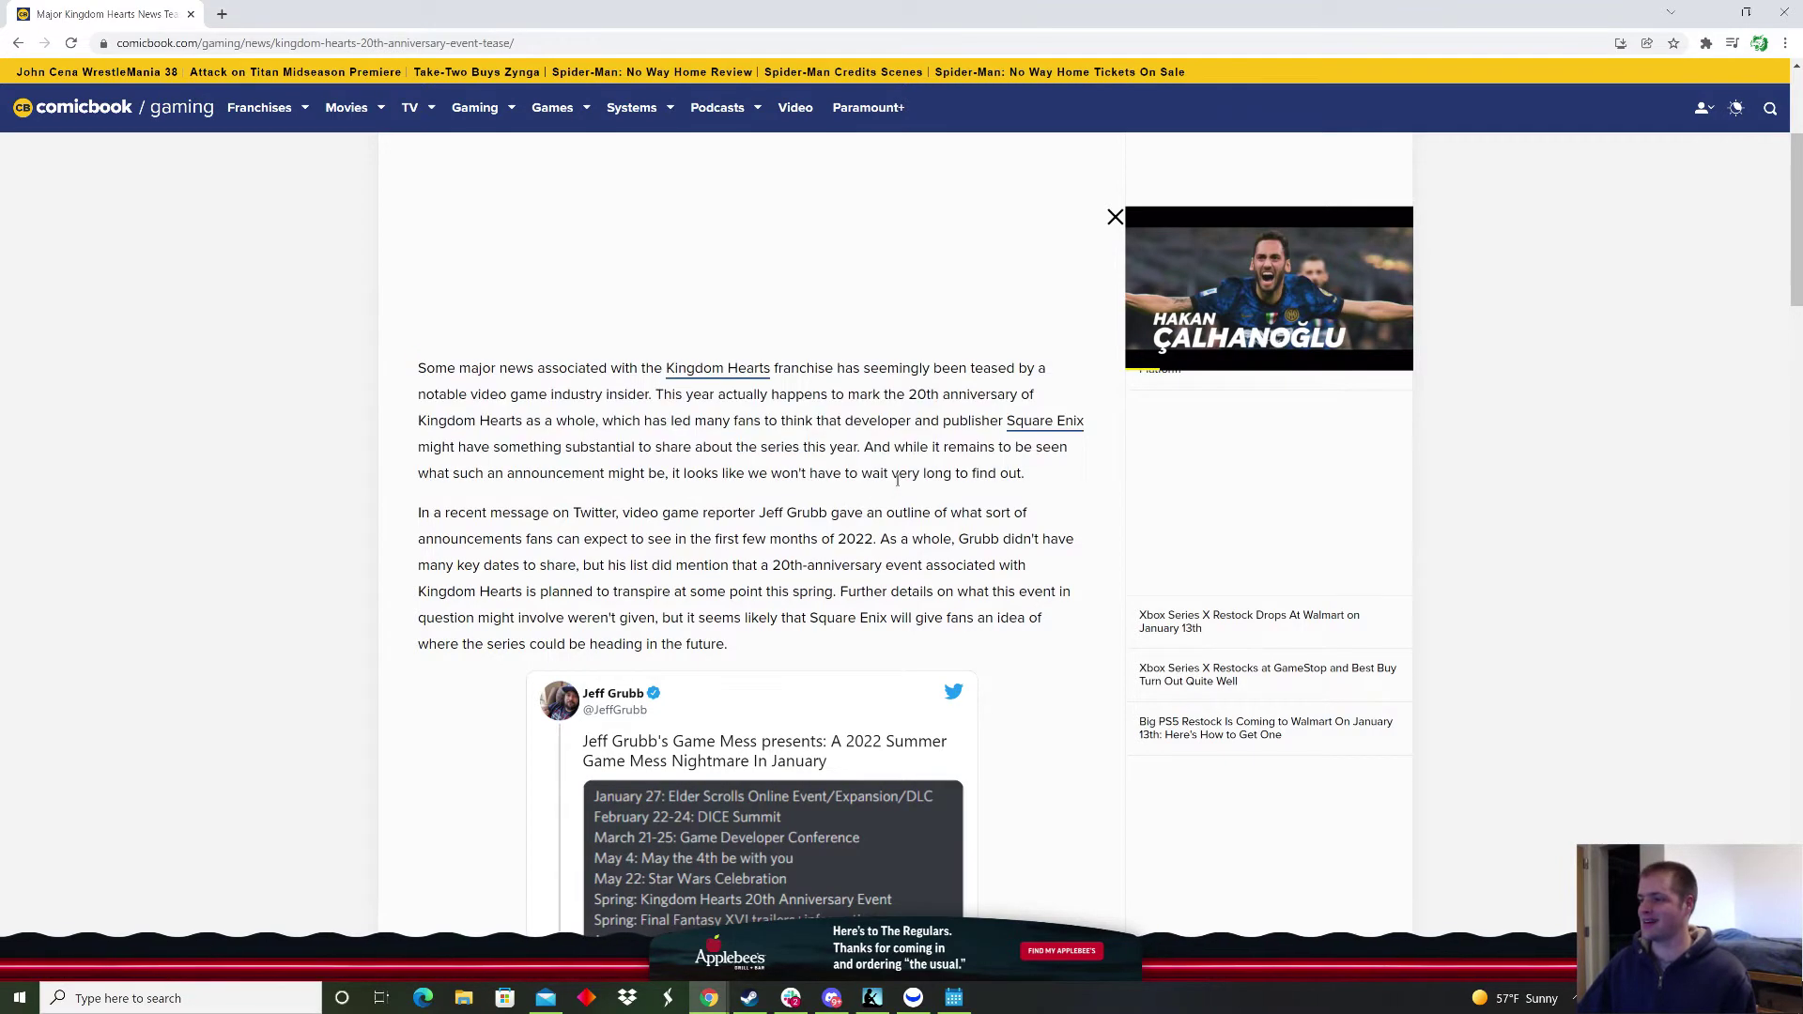
scroll(896, 480, down, 2)
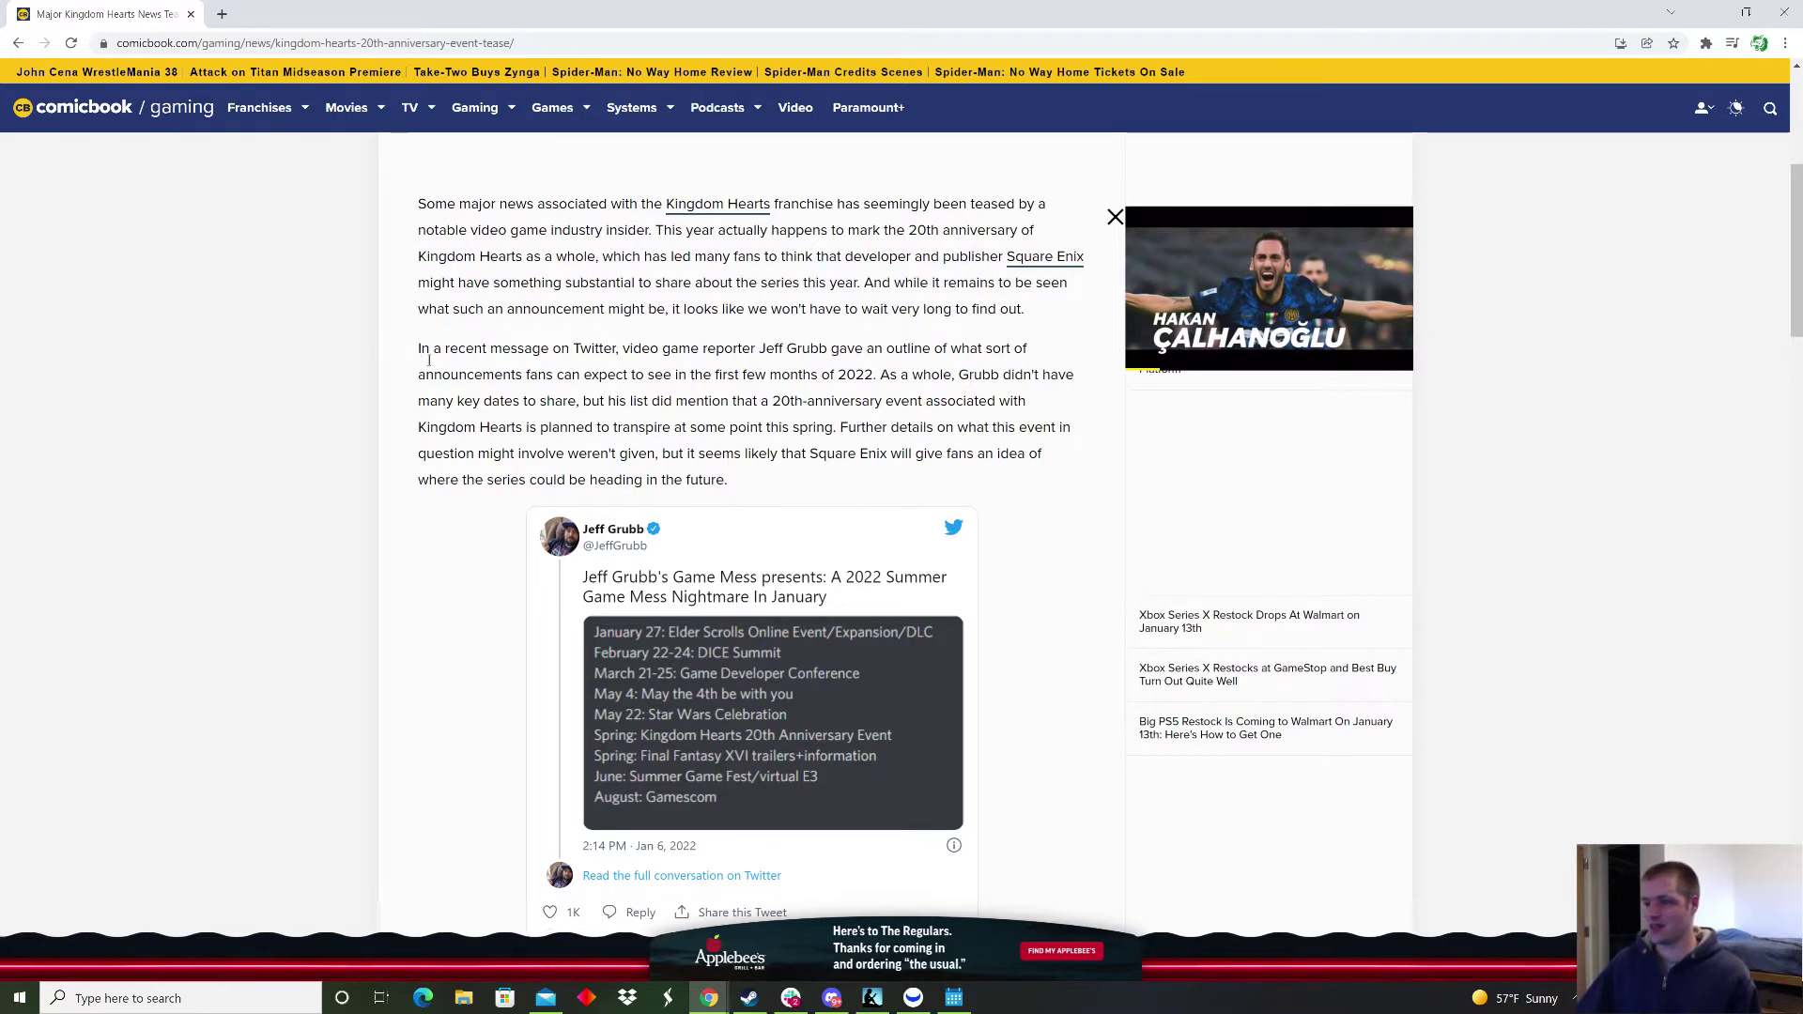
Step: Highlight the paragraph about Jeff Grubb's message through its fourth line
mouse_move(417, 352)
mouse_down()
mouse_move(909, 355)
mouse_move(430, 380)
mouse_move(763, 379)
mouse_up()
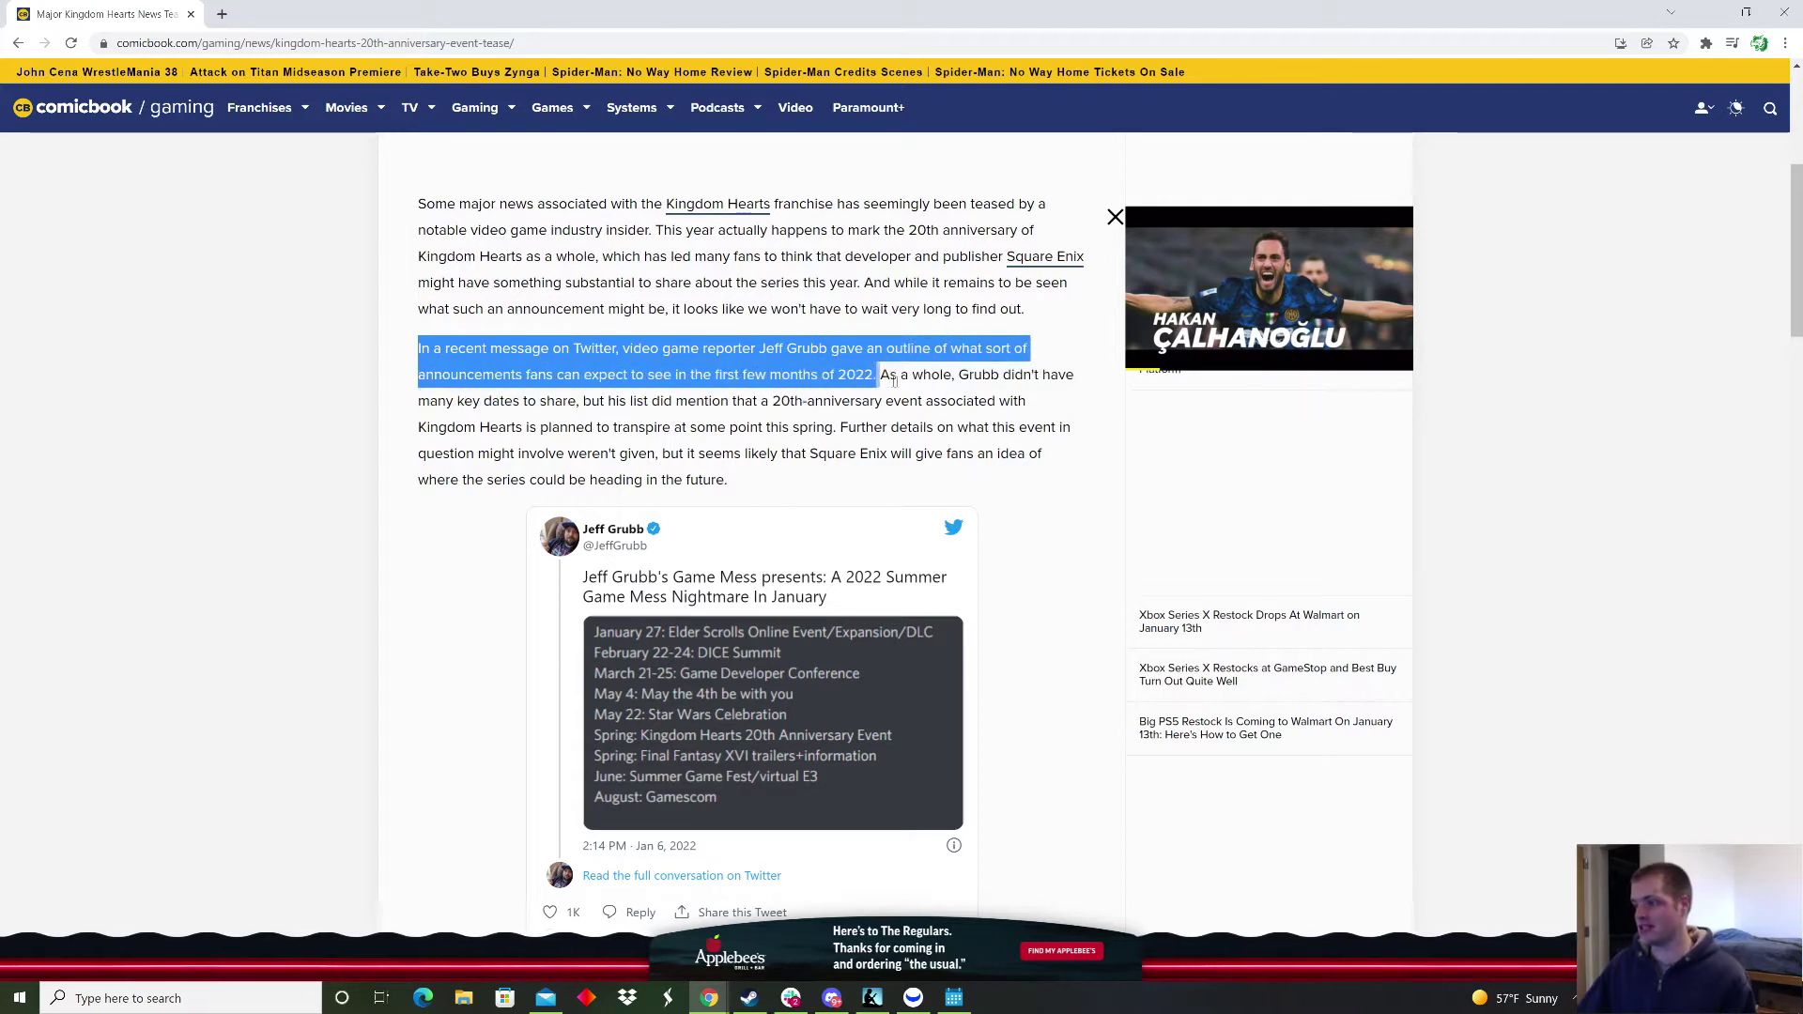
mouse_move(761, 378)
mouse_down()
mouse_move(959, 381)
mouse_move(445, 422)
mouse_move(1053, 408)
mouse_move(486, 430)
mouse_move(902, 437)
mouse_up()
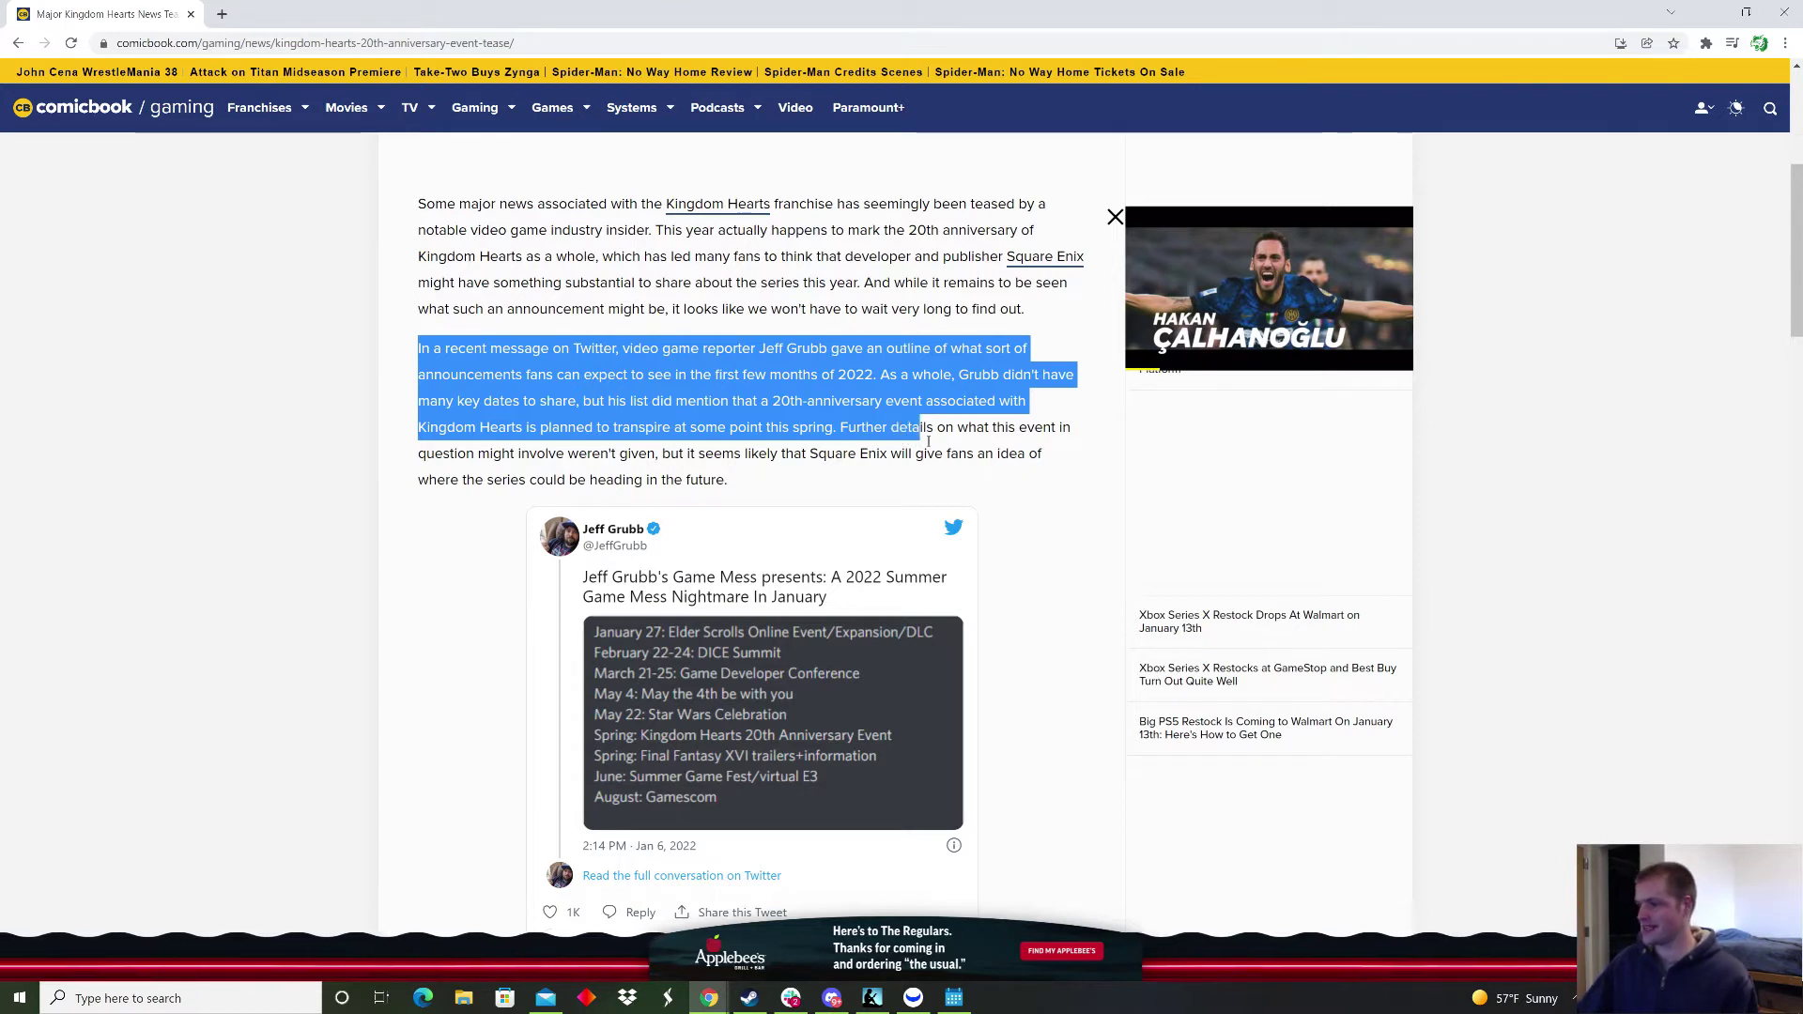
mouse_move(916, 441)
mouse_down()
mouse_move(1011, 445)
mouse_move(493, 454)
mouse_move(1040, 454)
mouse_move(476, 486)
mouse_move(626, 454)
mouse_move(725, 482)
mouse_up()
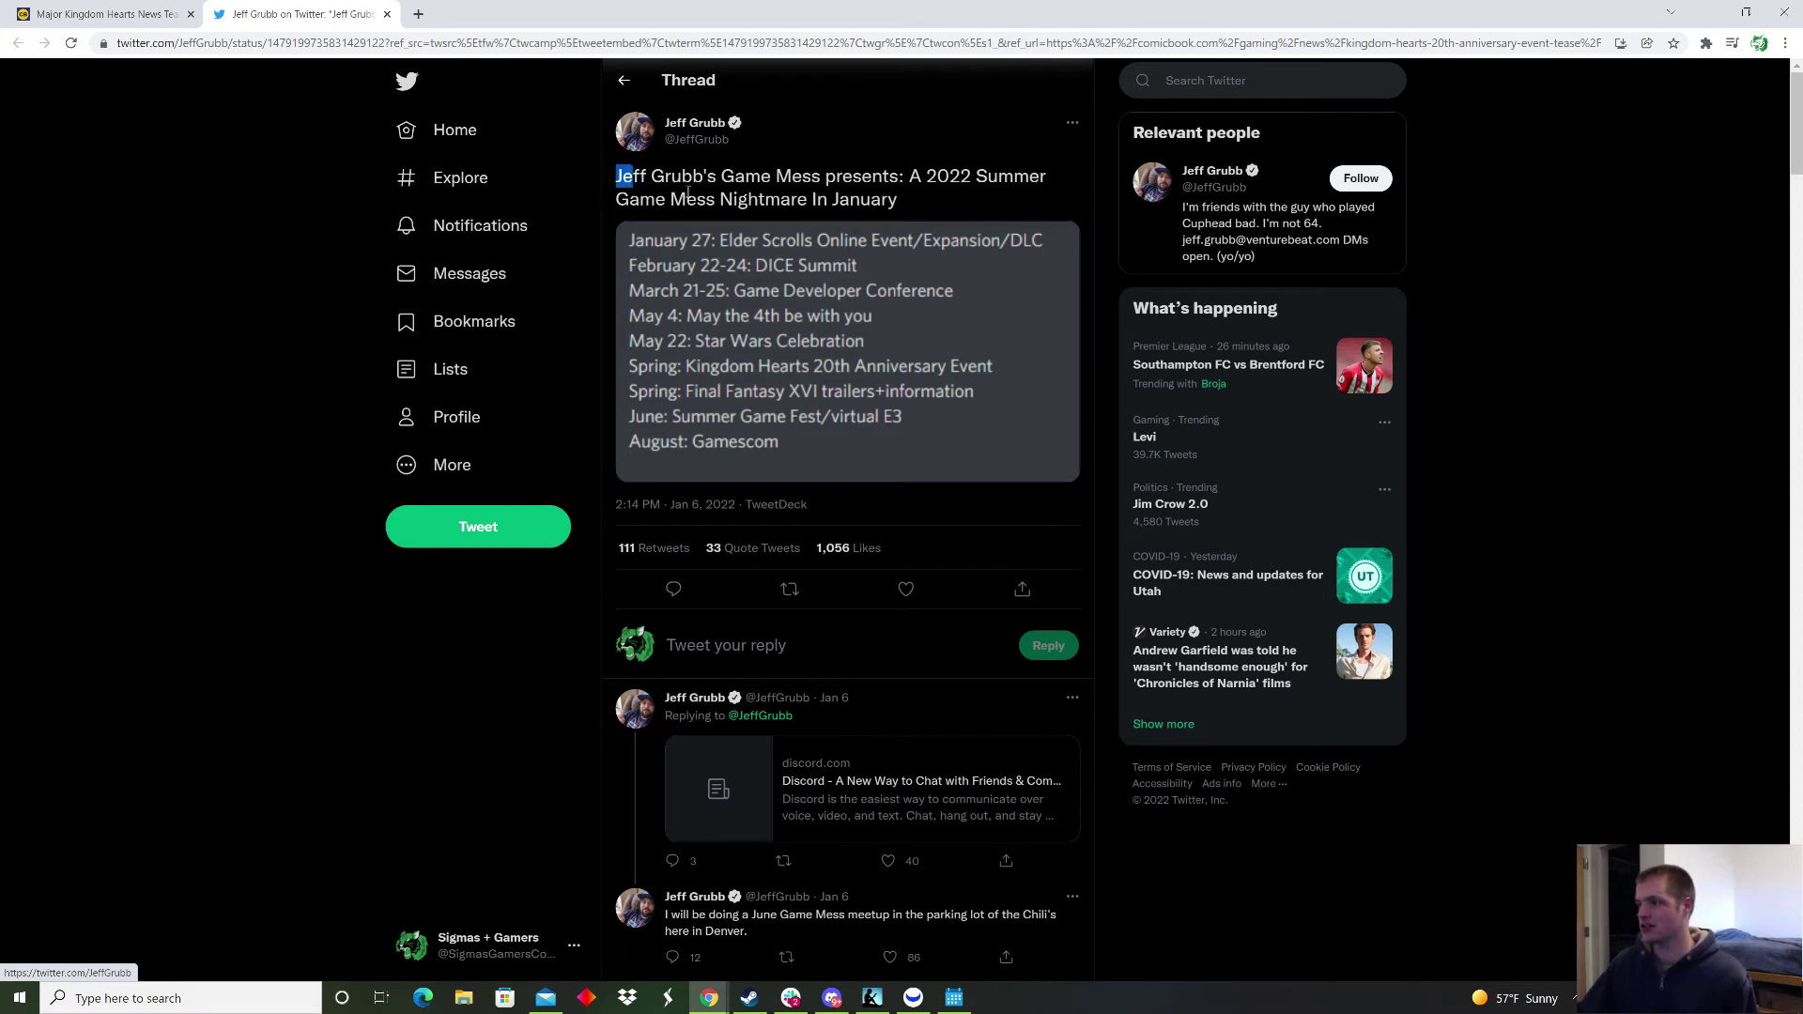
Step: Read Grubb's tweet and view its schedule image full size, then return to the ComicBook article
mouse_move(689, 192)
mouse_down()
mouse_move(1029, 190)
mouse_move(721, 211)
mouse_move(902, 209)
mouse_up()
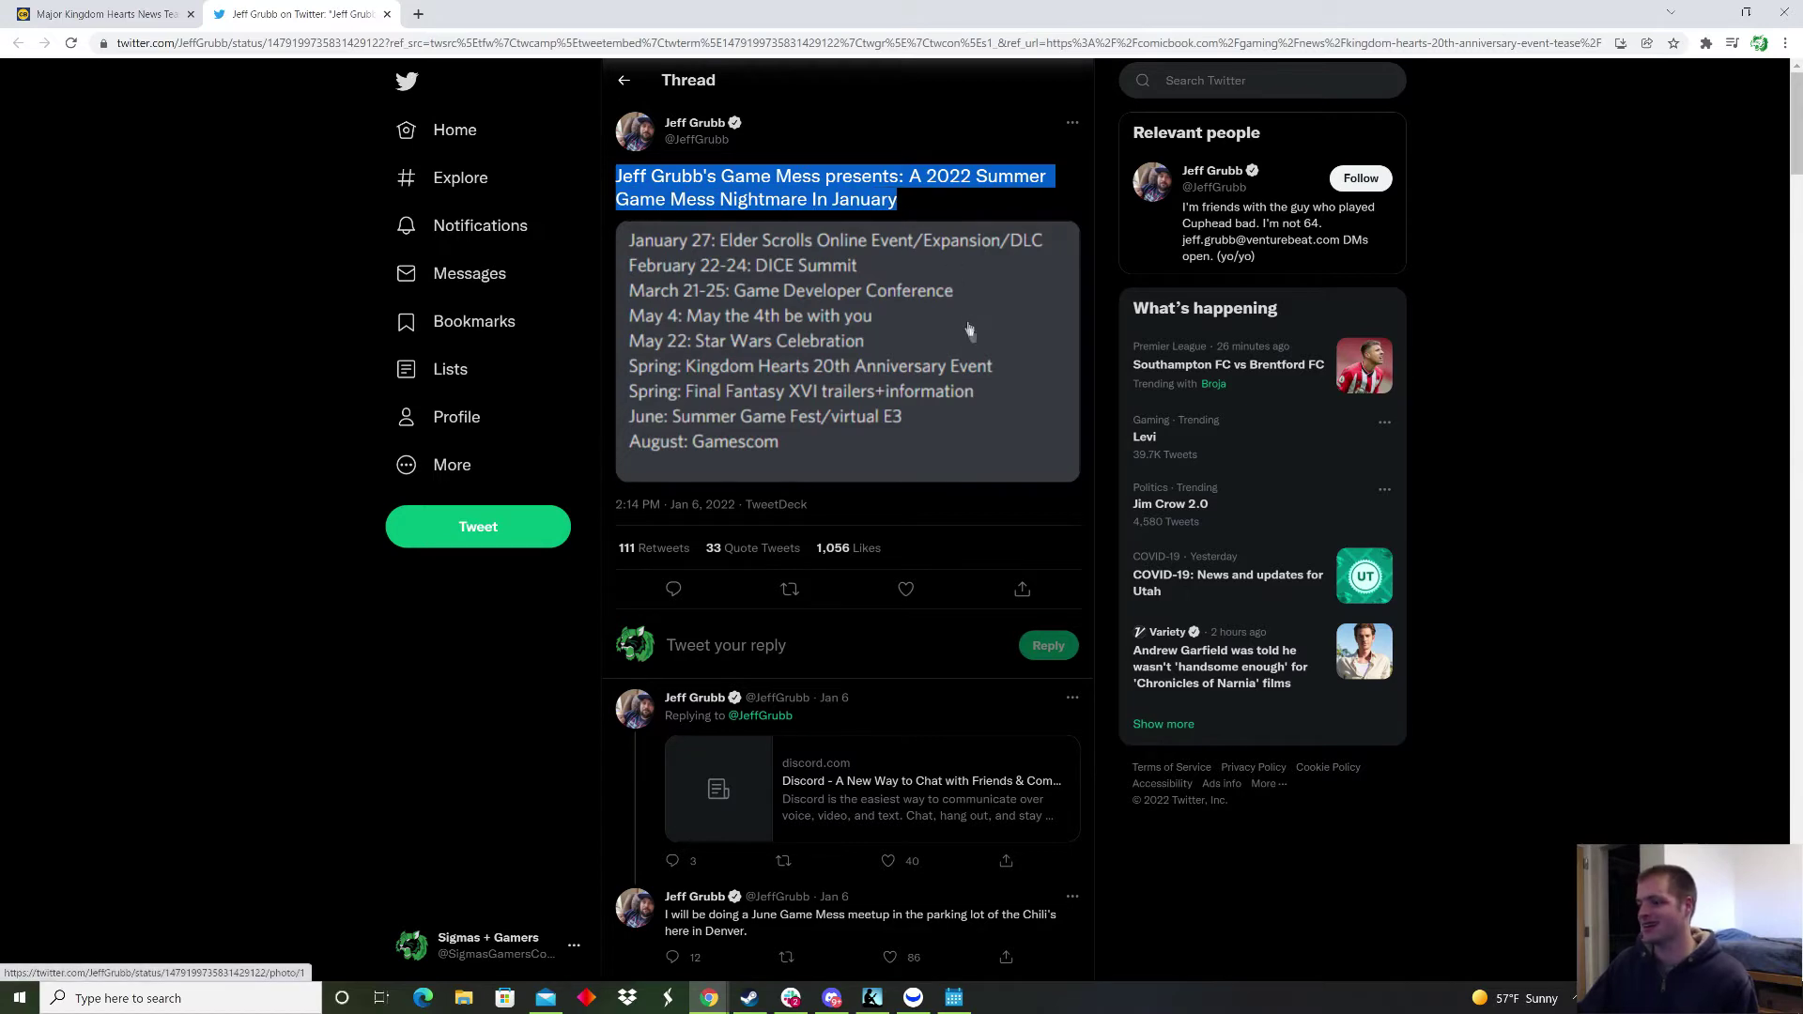
click(983, 347)
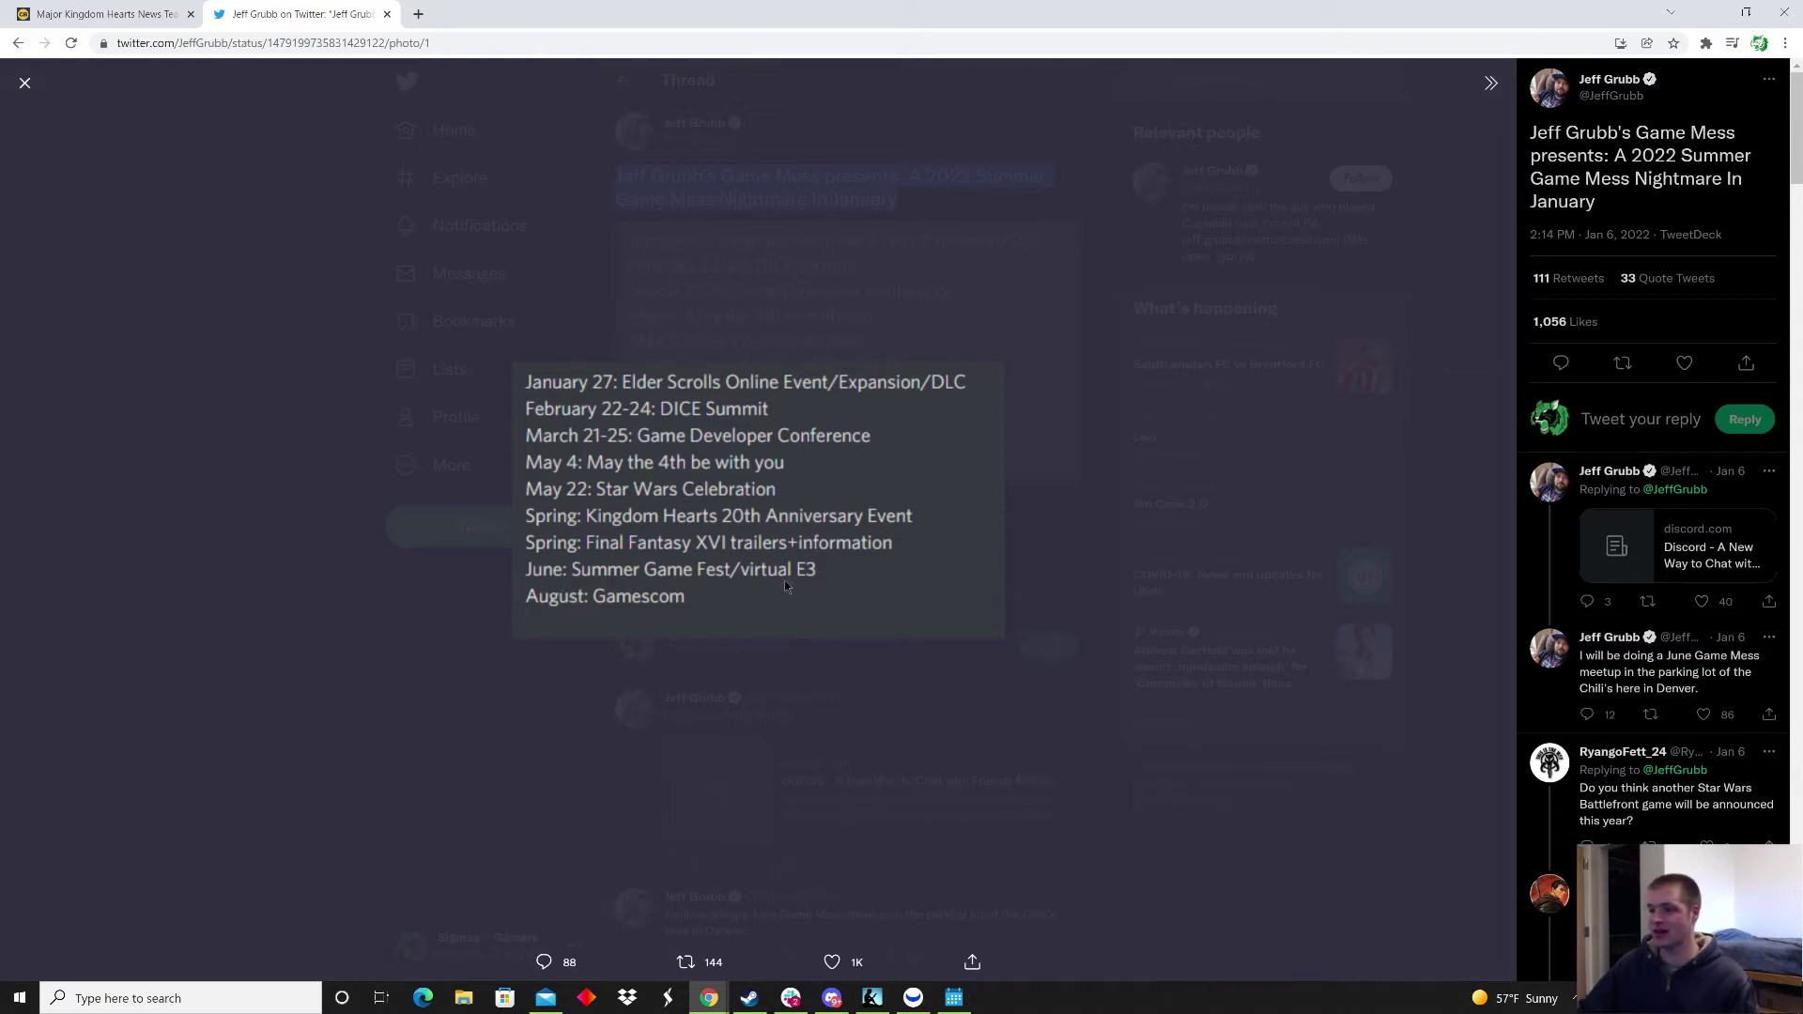
click(23, 83)
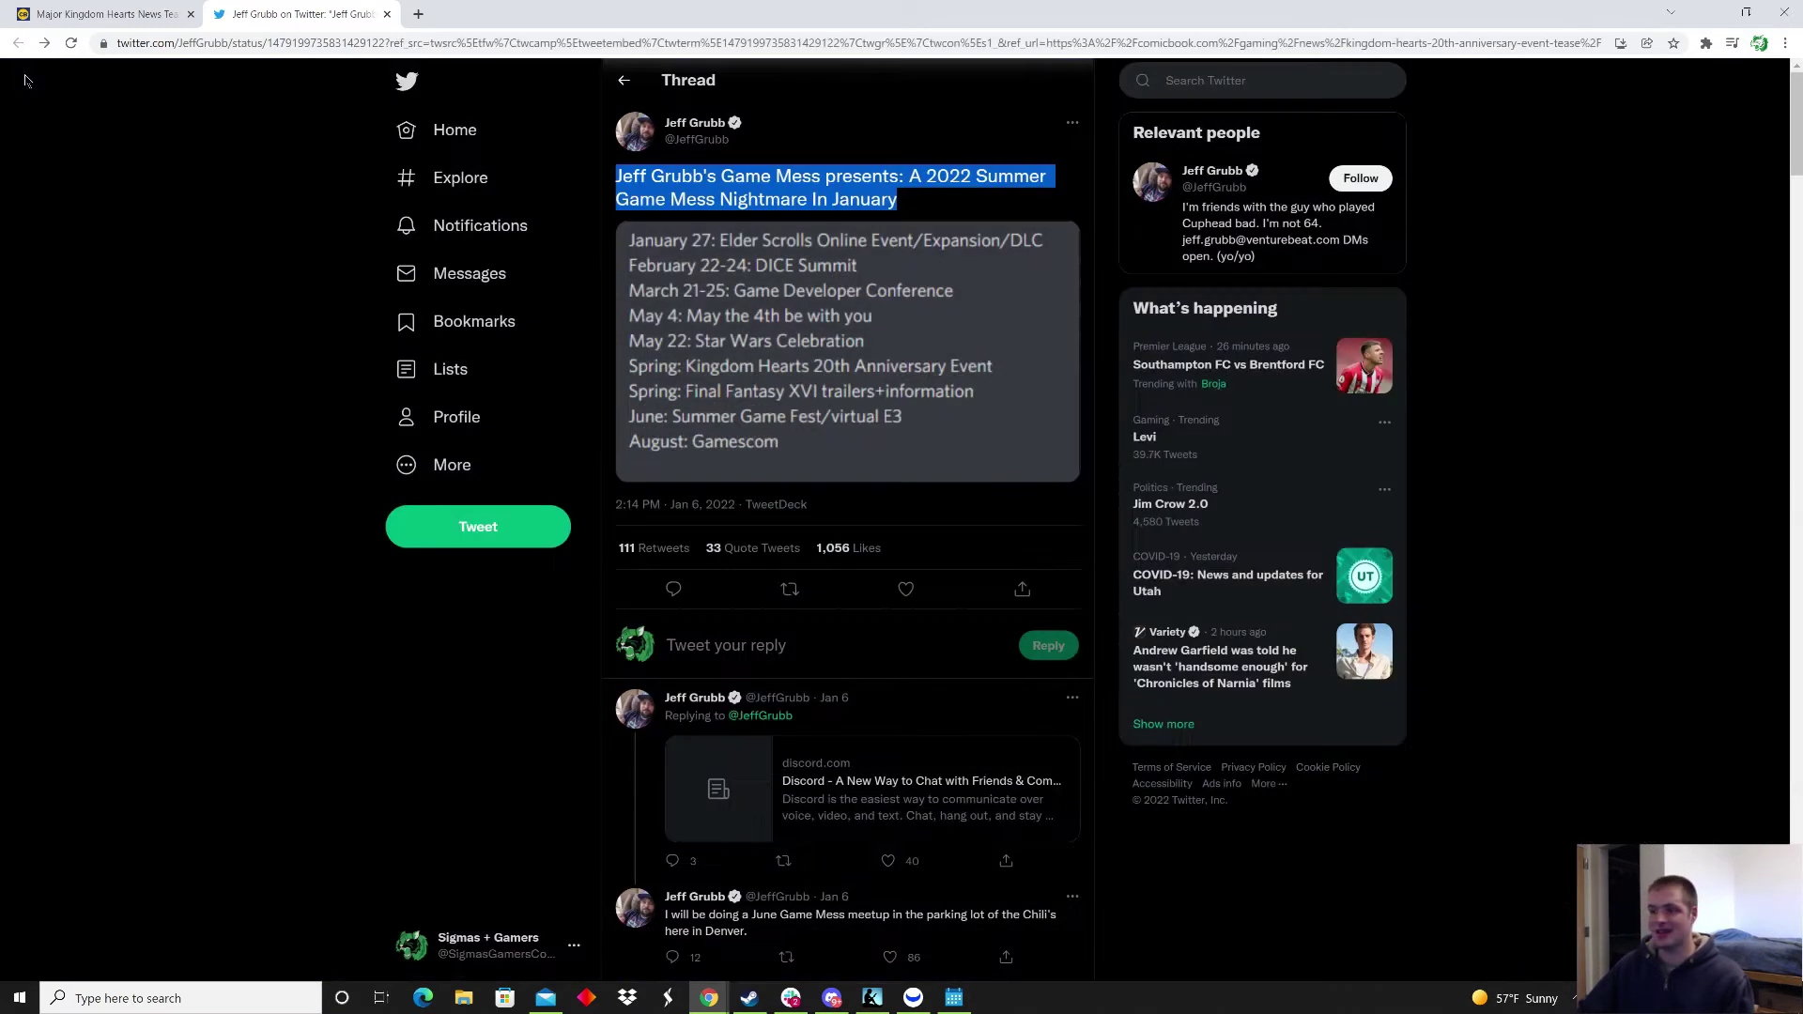
click(911, 202)
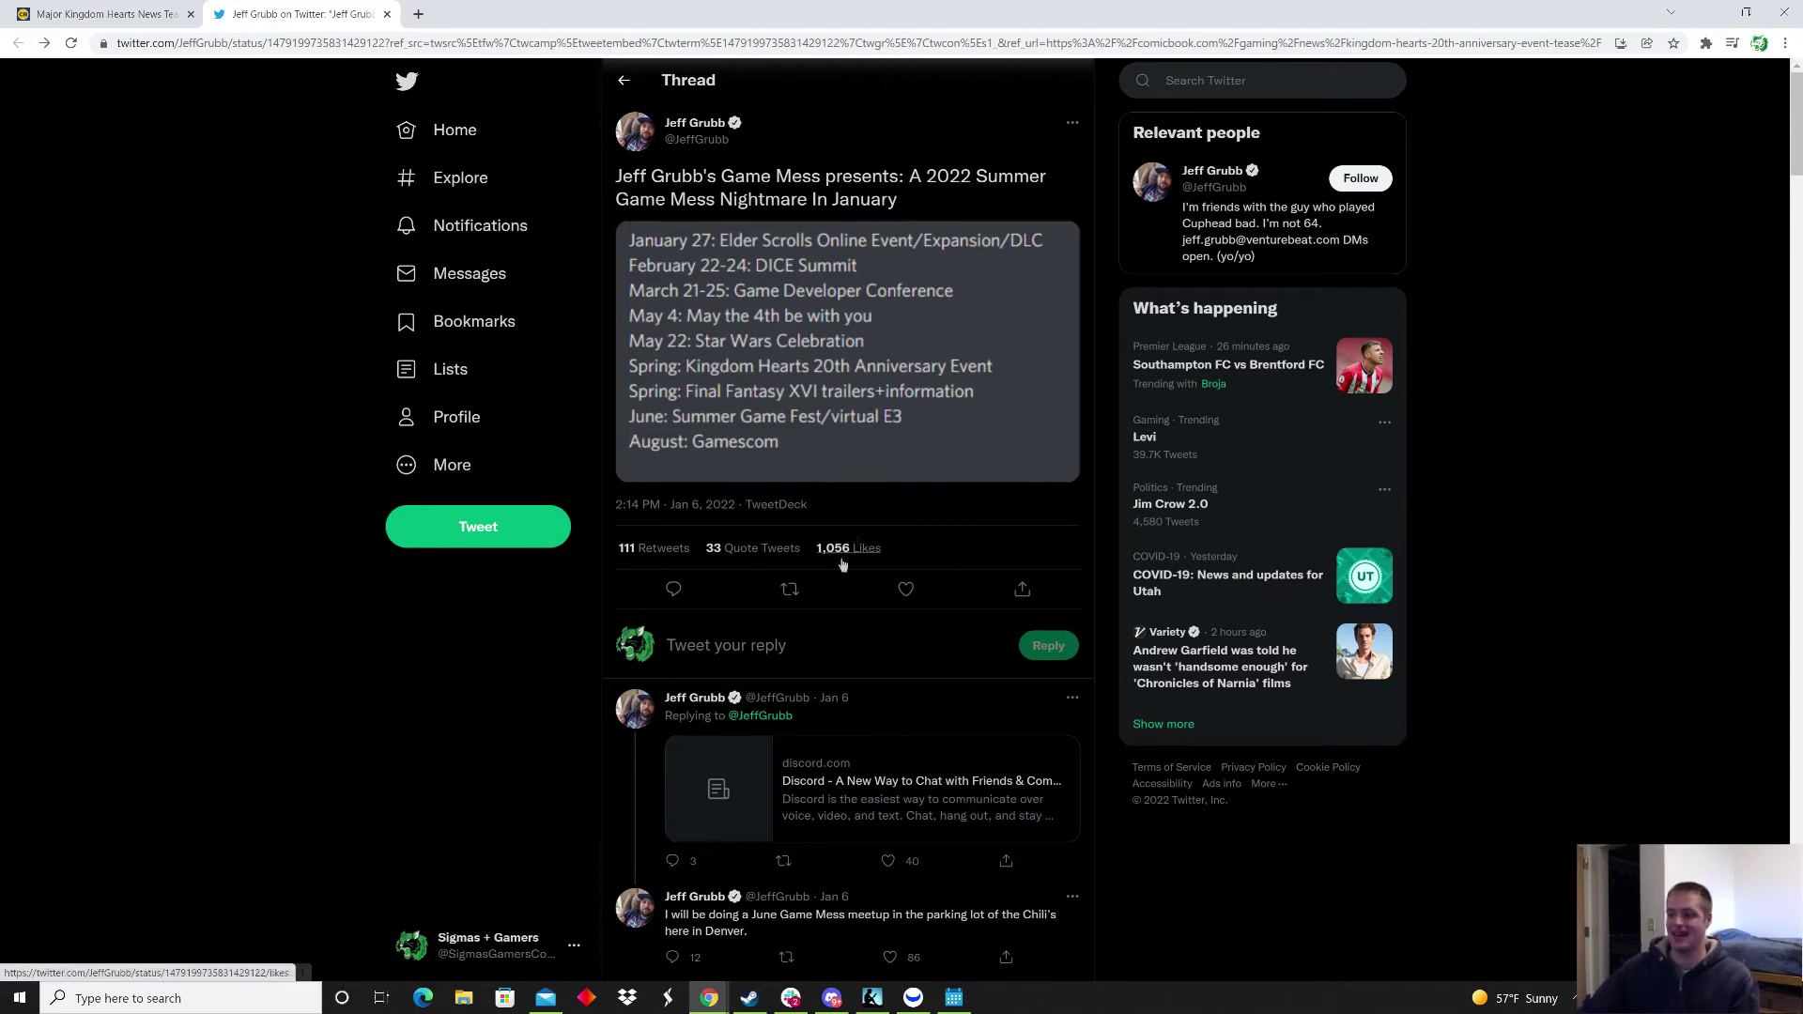
scroll(823, 603, down, 1)
scroll(825, 603, down, 1)
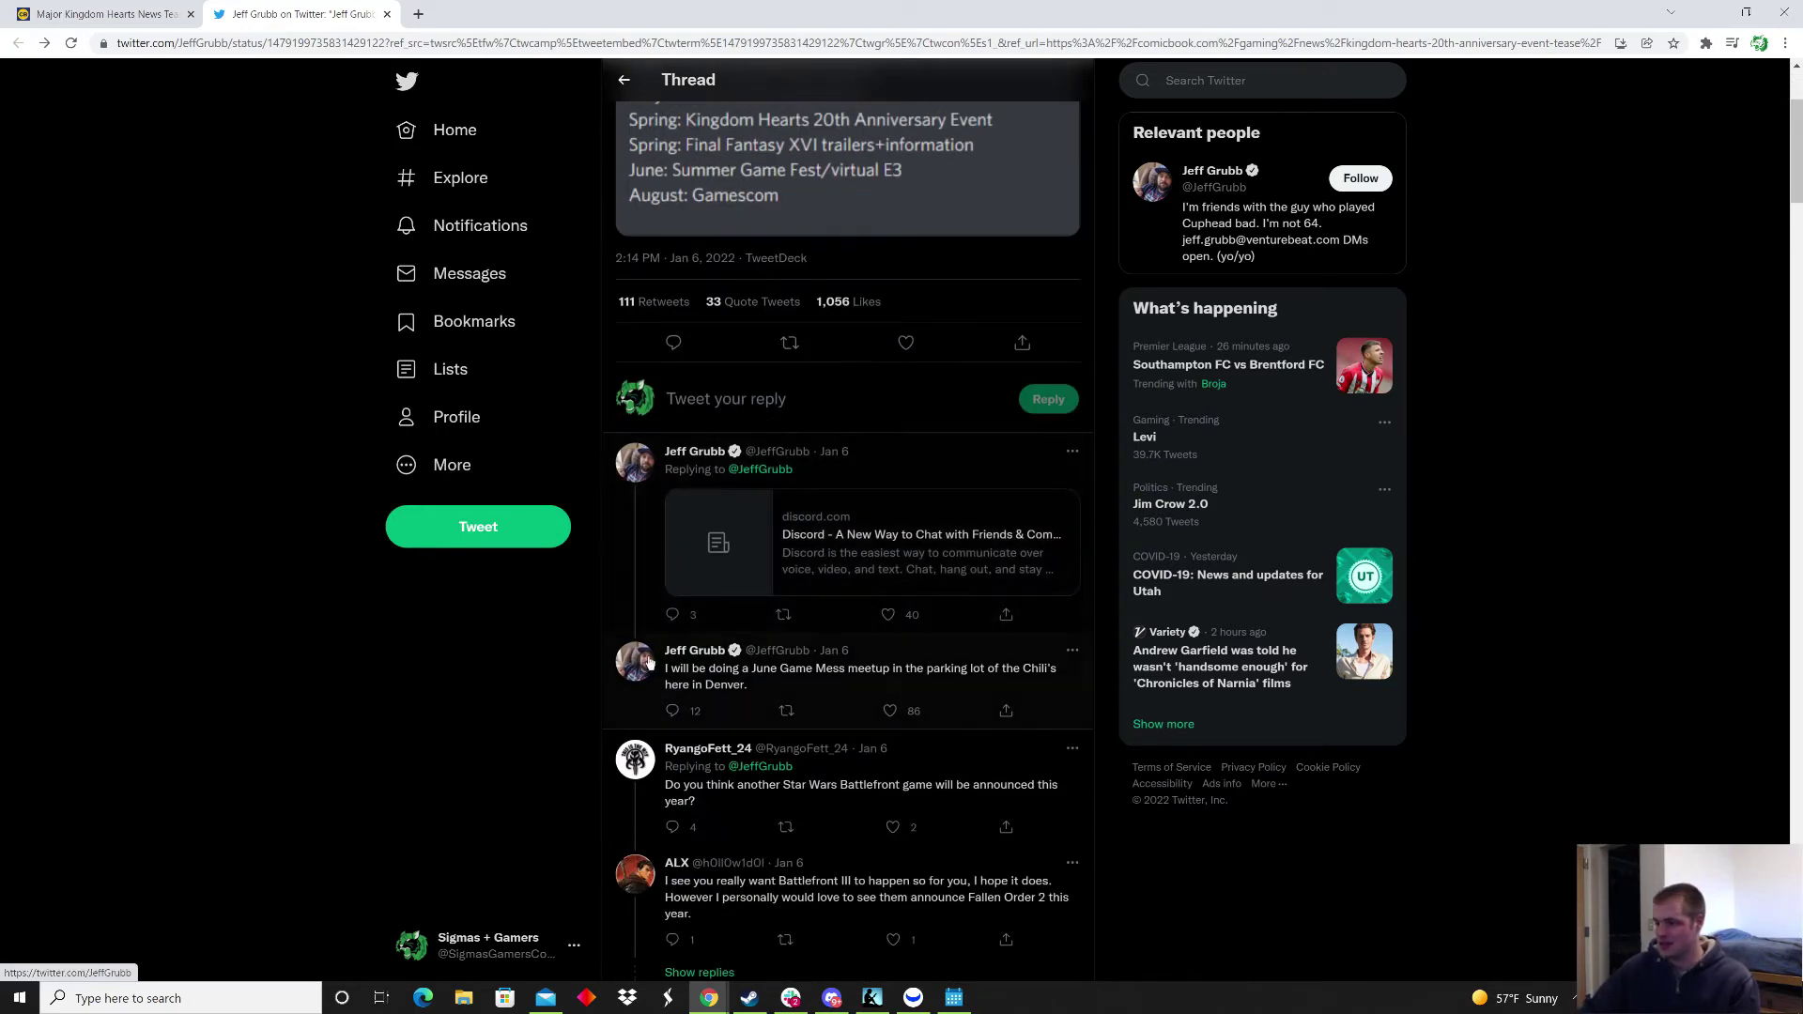
scroll(680, 479, up, 2)
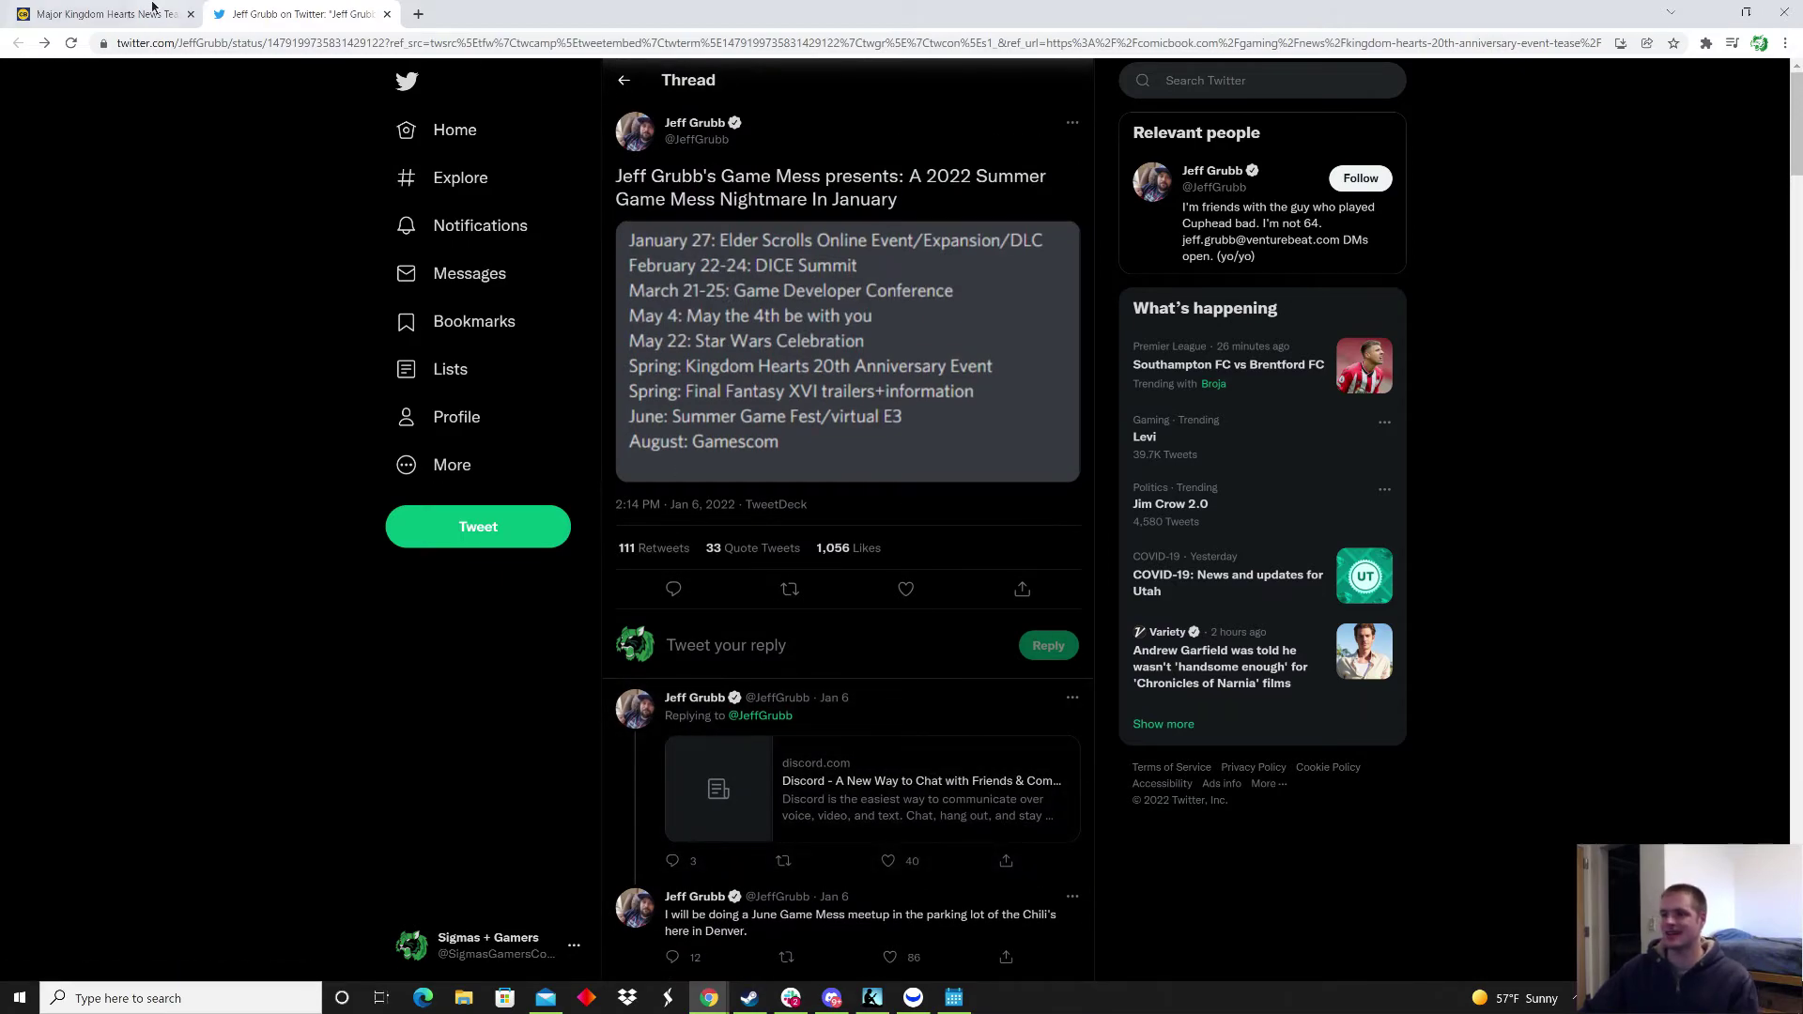
click(106, 14)
Step: Highlight the Kingdom Hearts 3 paragraph through the Kingdom Hearts 4 line, then clear it
mouse_move(345, 107)
click(501, 488)
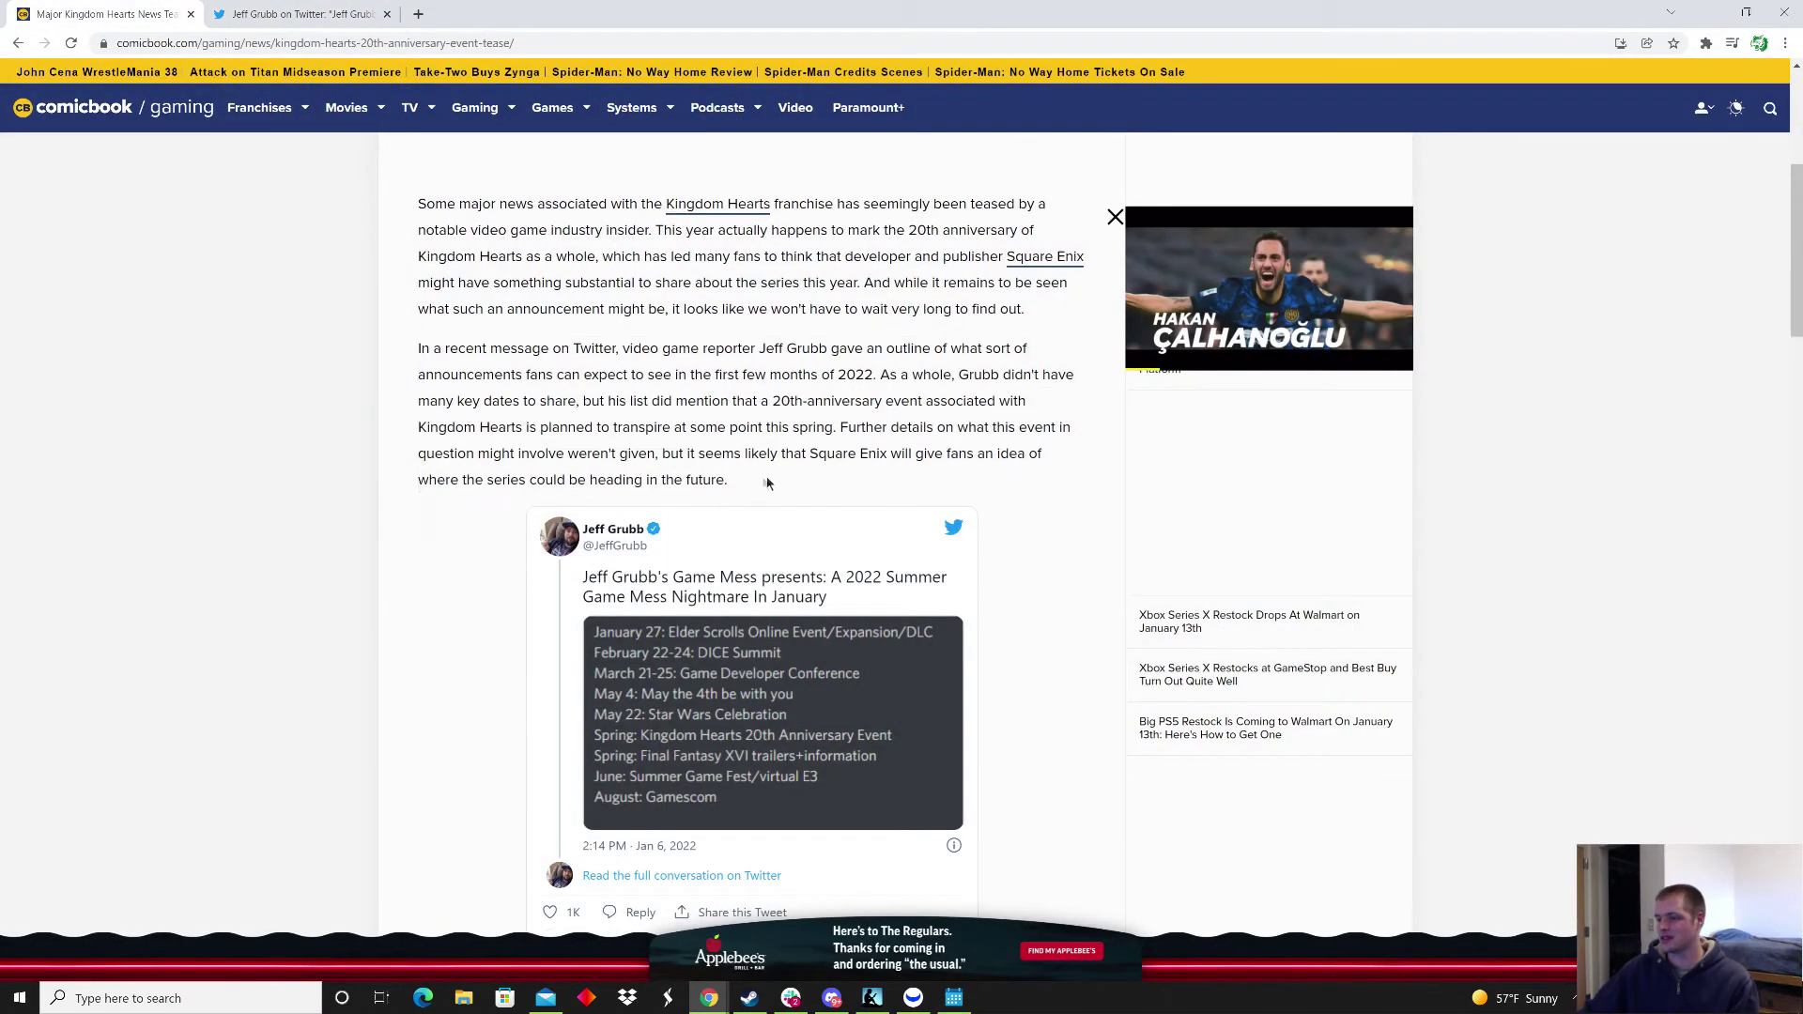
scroll(501, 487, down, 4)
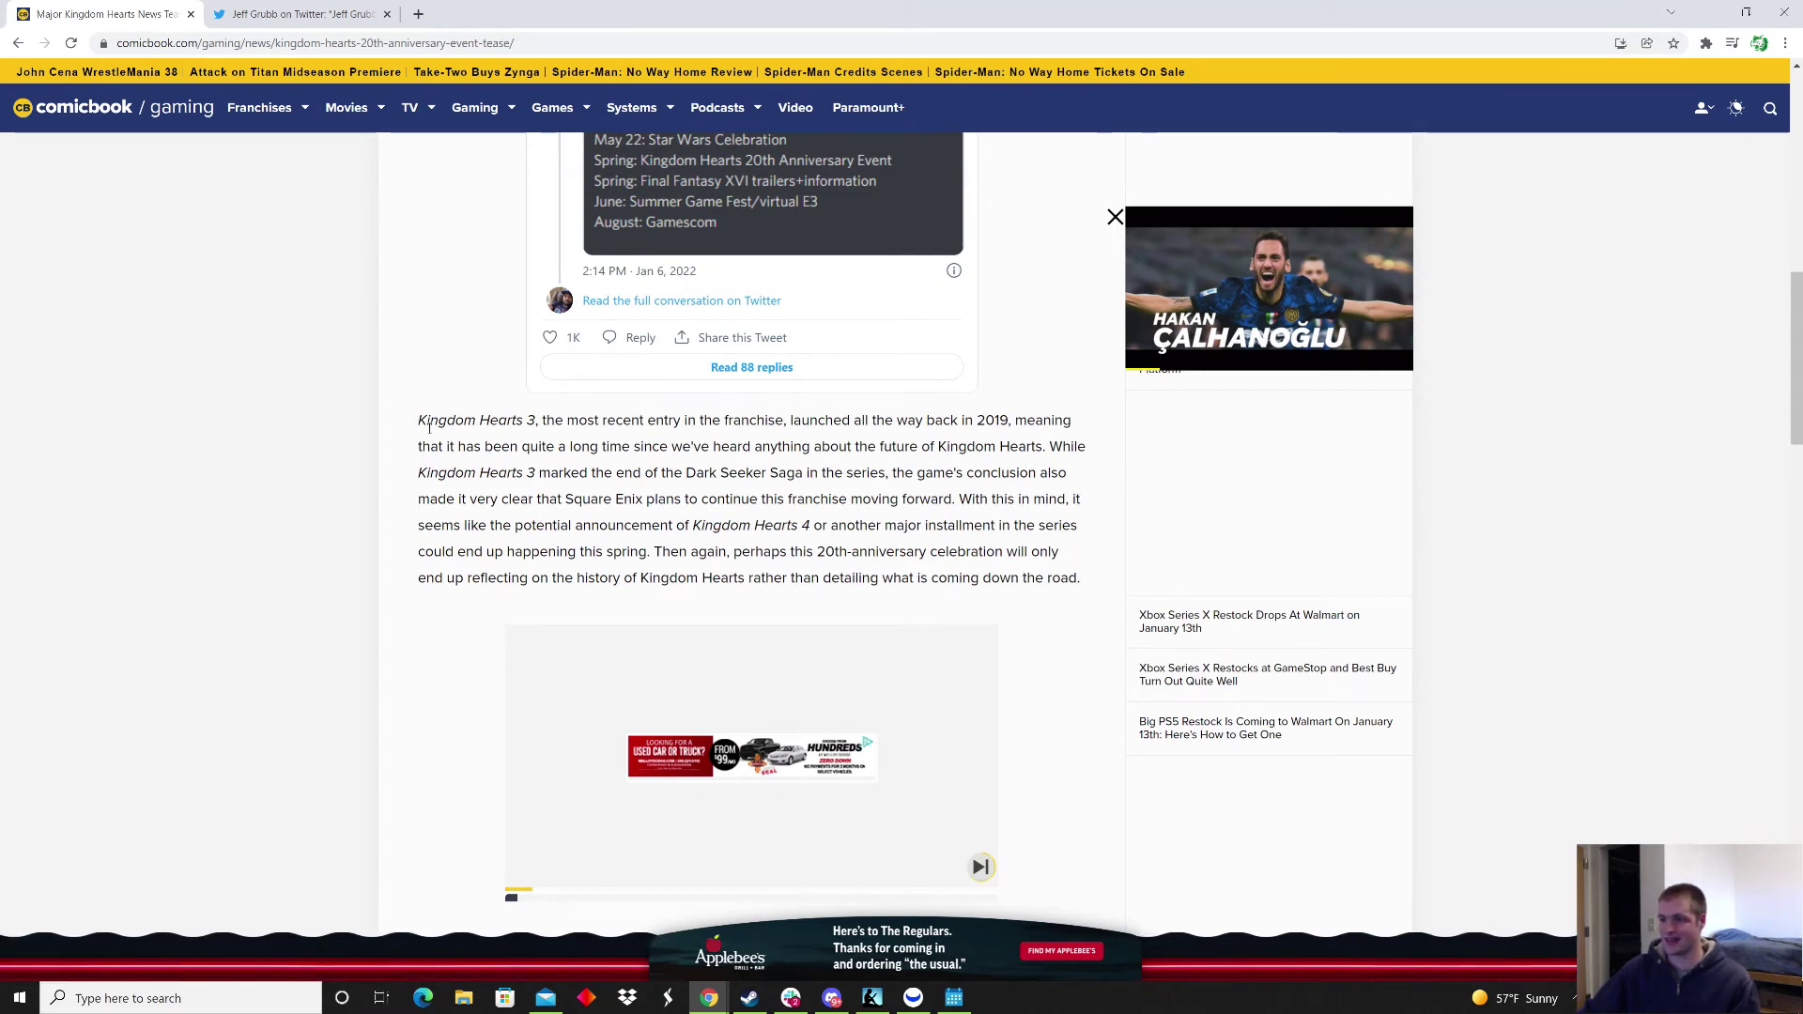
mouse_move(428, 427)
mouse_down()
mouse_move(1032, 430)
mouse_move(738, 450)
mouse_up()
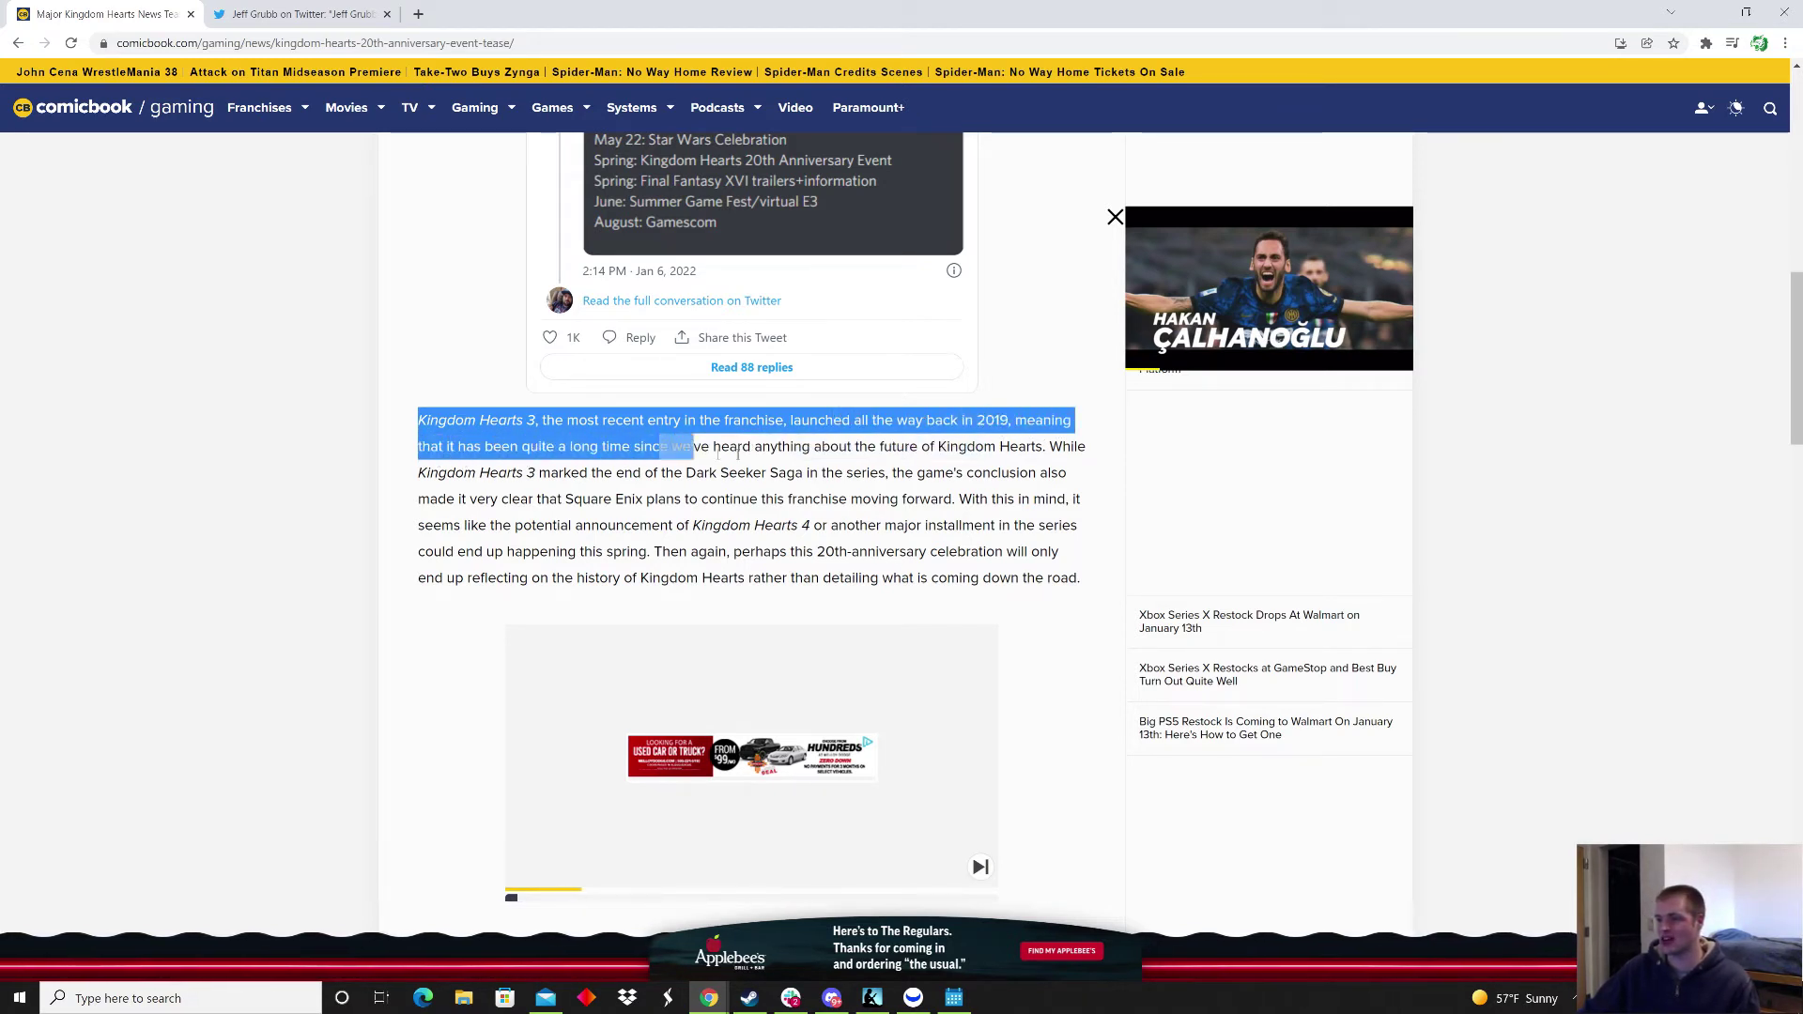
drag(737, 451, 1019, 452)
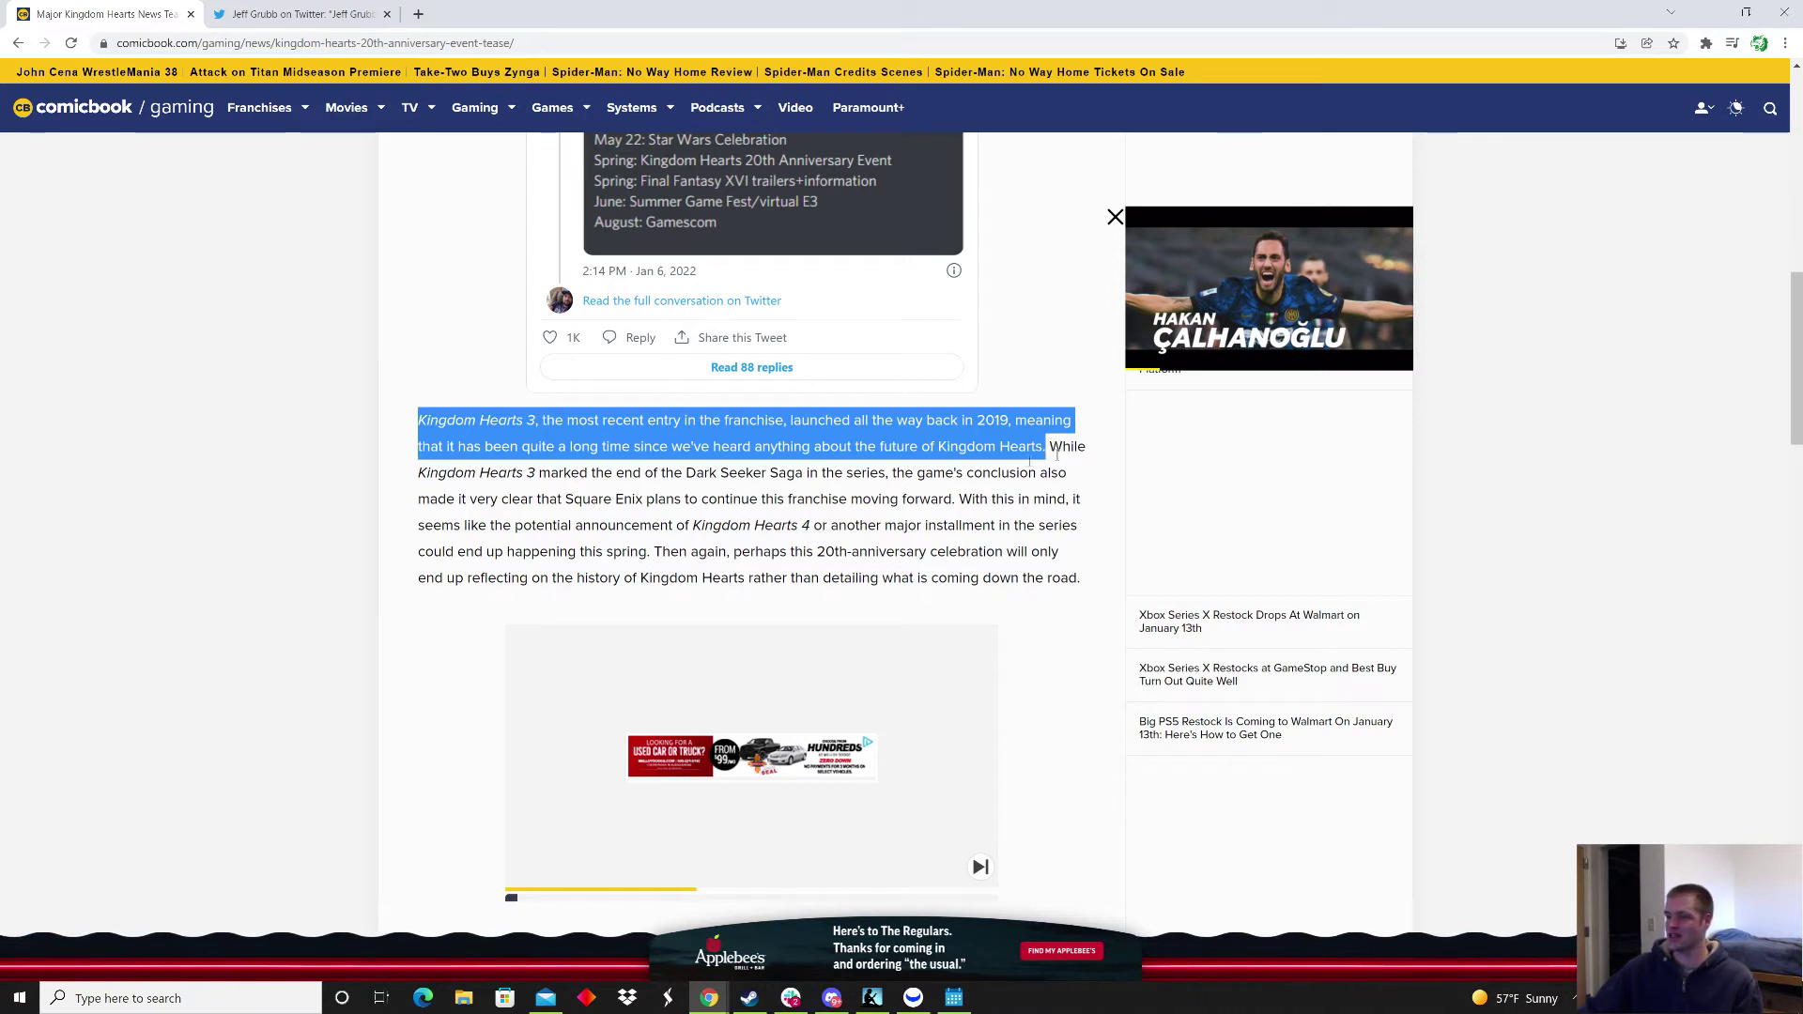
mouse_move(1058, 448)
mouse_down()
mouse_move(841, 473)
mouse_move(944, 478)
mouse_move(607, 505)
mouse_up()
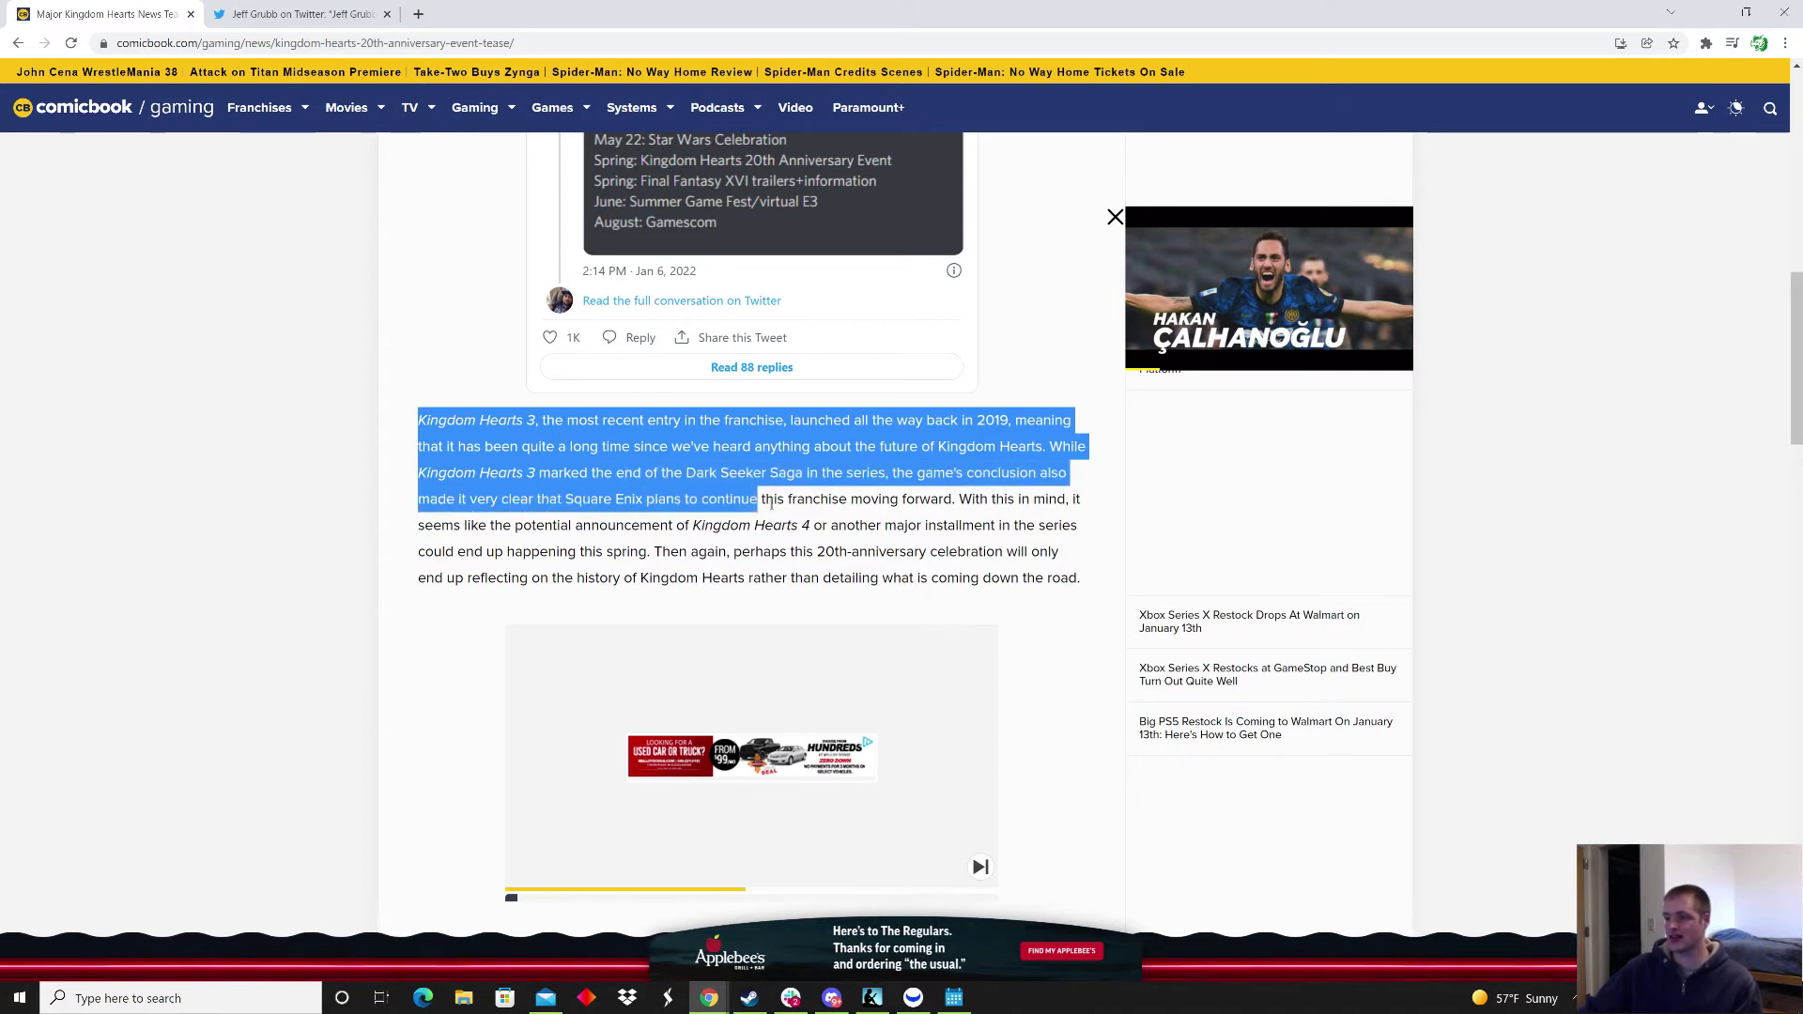
mouse_move(609, 505)
mouse_down()
mouse_move(1077, 502)
mouse_move(423, 531)
mouse_move(726, 533)
mouse_up()
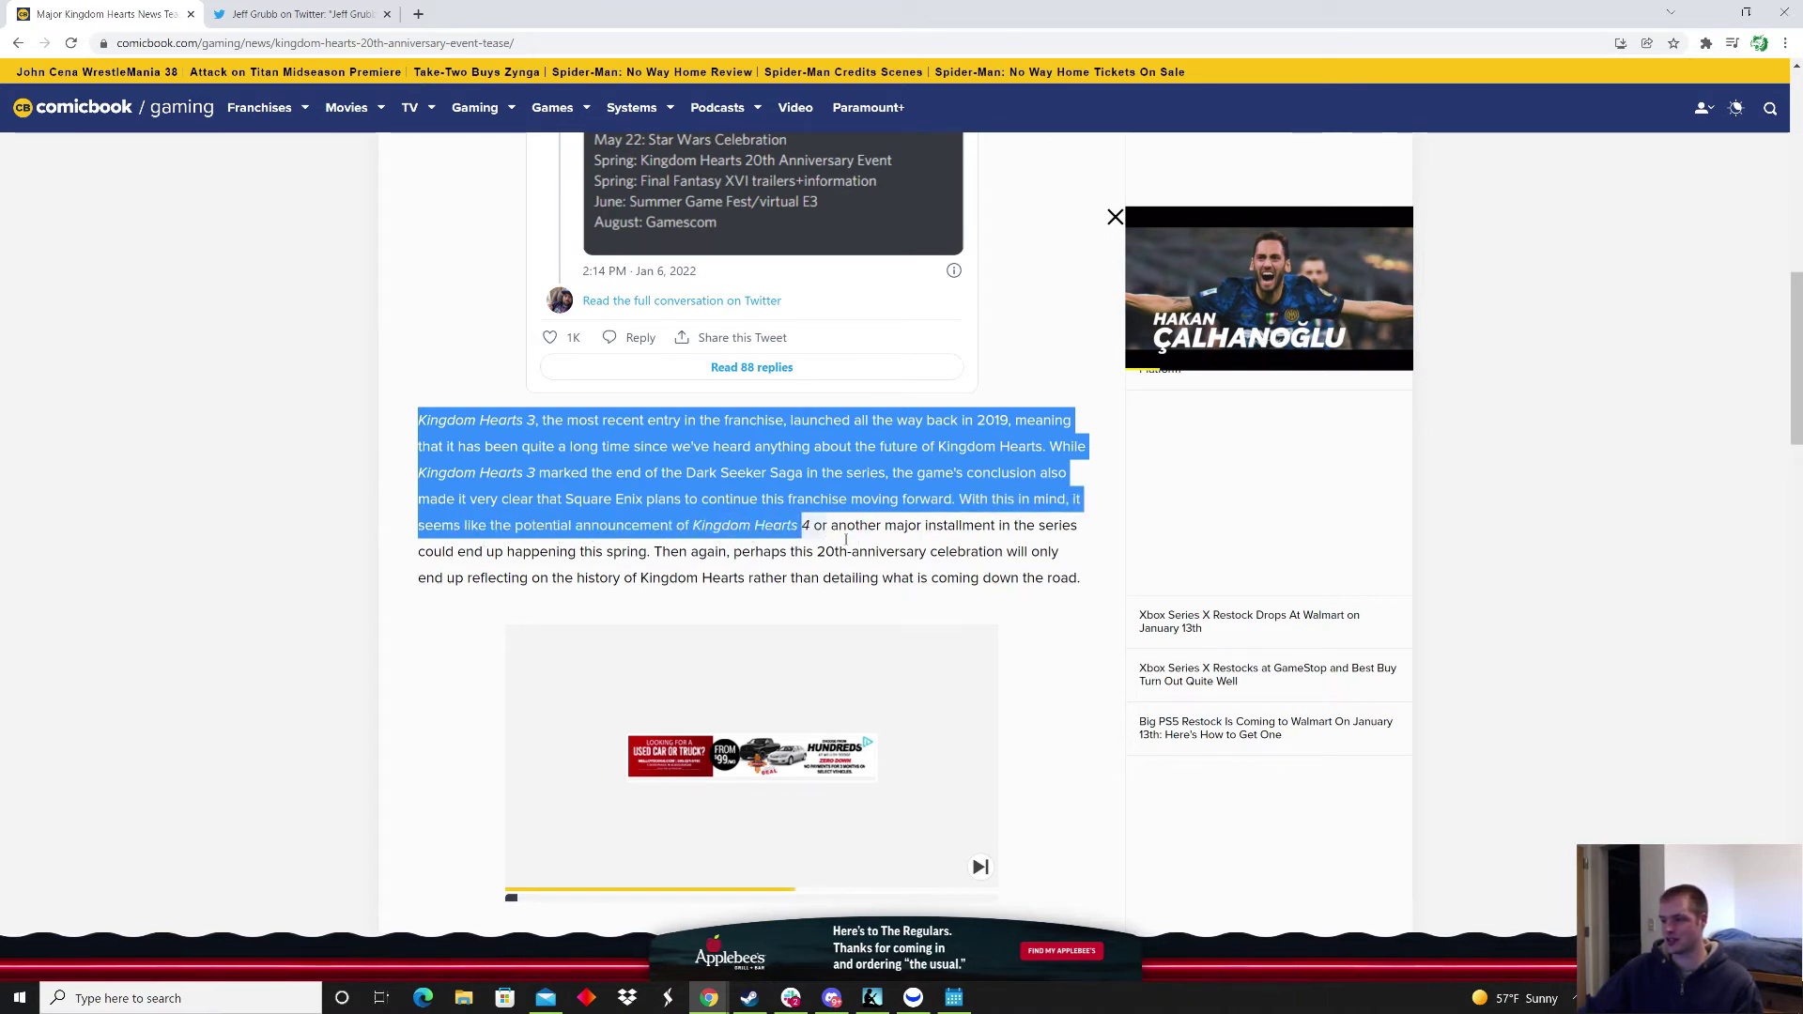
mouse_move(875, 538)
mouse_down()
mouse_move(738, 557)
mouse_move(1061, 557)
mouse_move(430, 584)
mouse_move(785, 578)
mouse_move(865, 555)
mouse_move(1085, 578)
mouse_up()
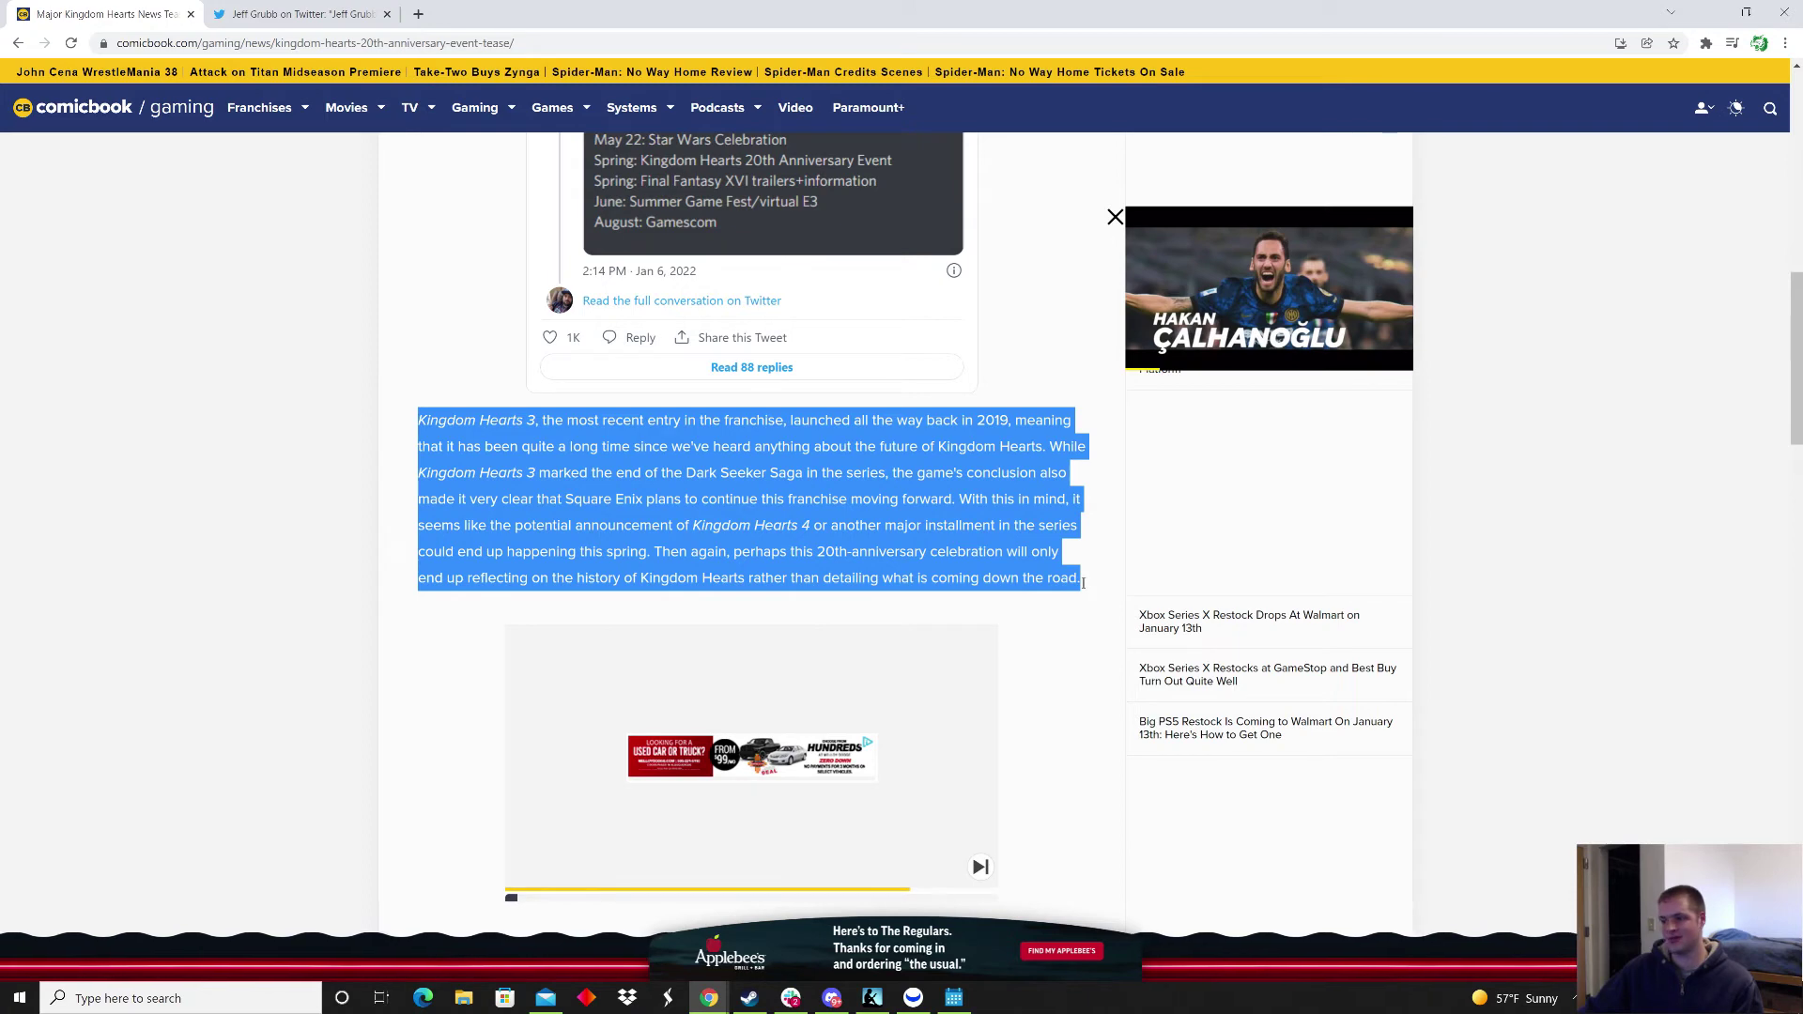
click(1074, 575)
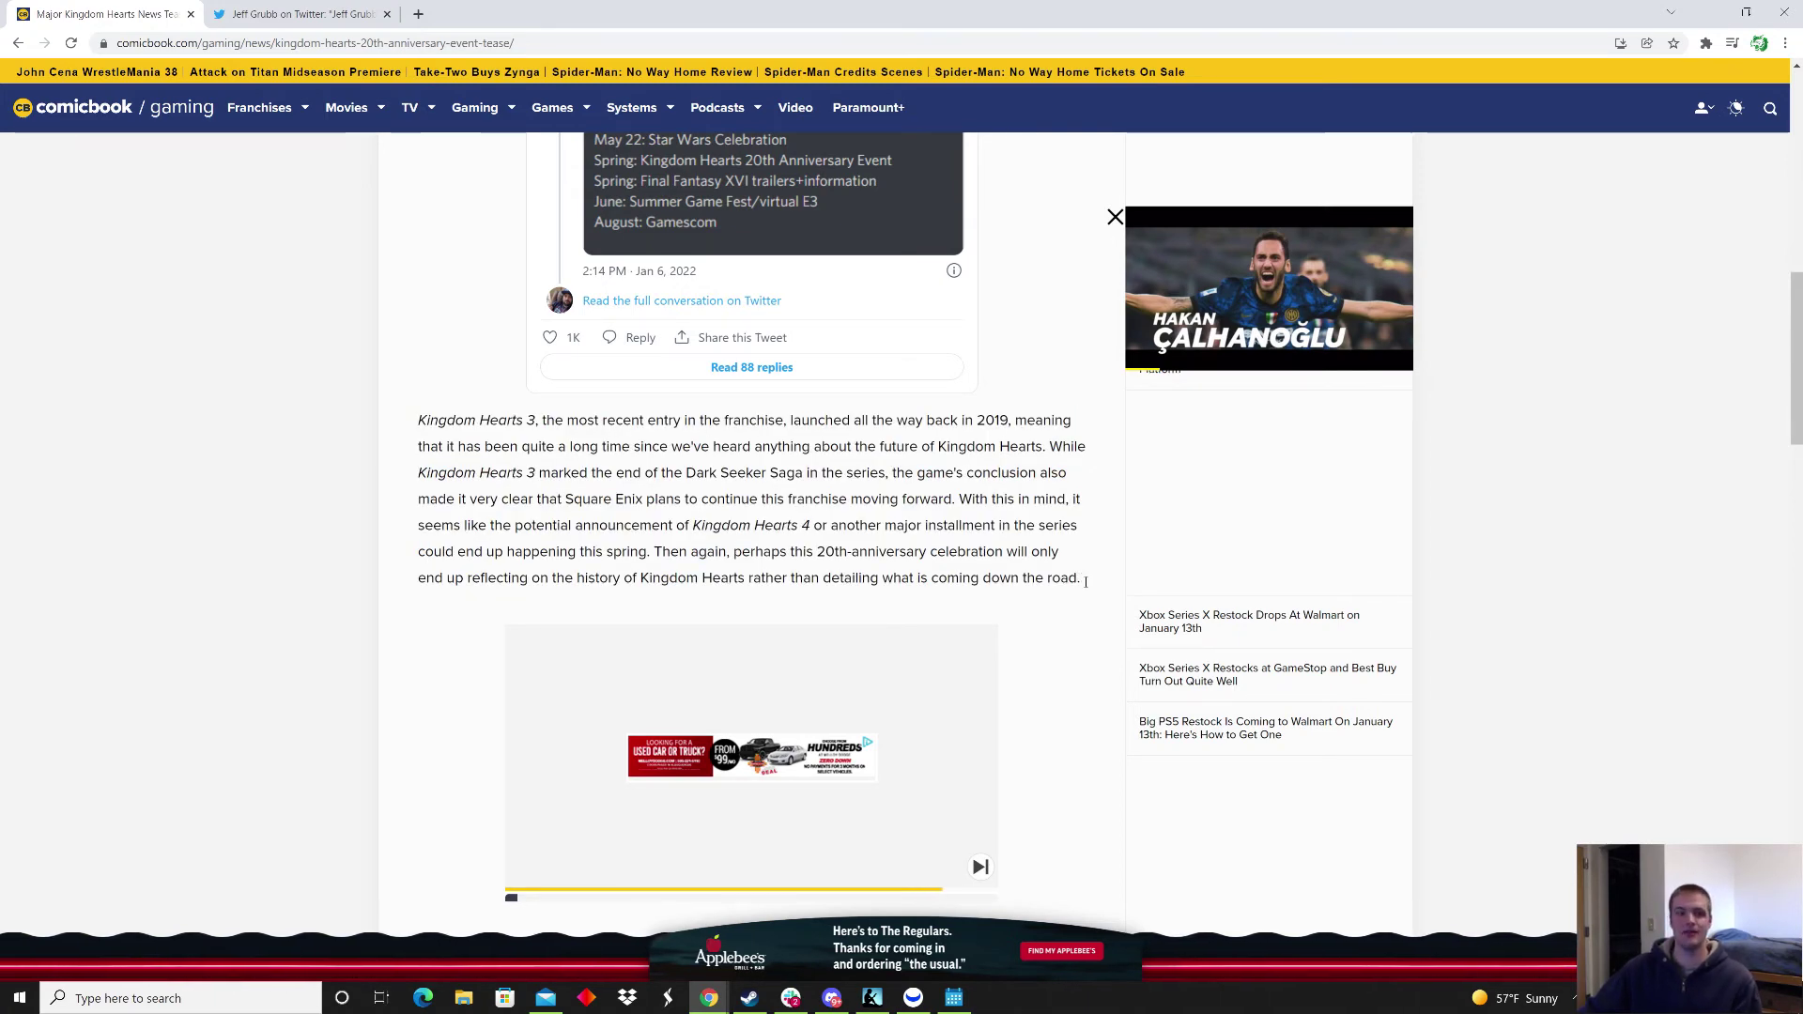
scroll(1077, 575, down, 1)
scroll(987, 581, down, 1)
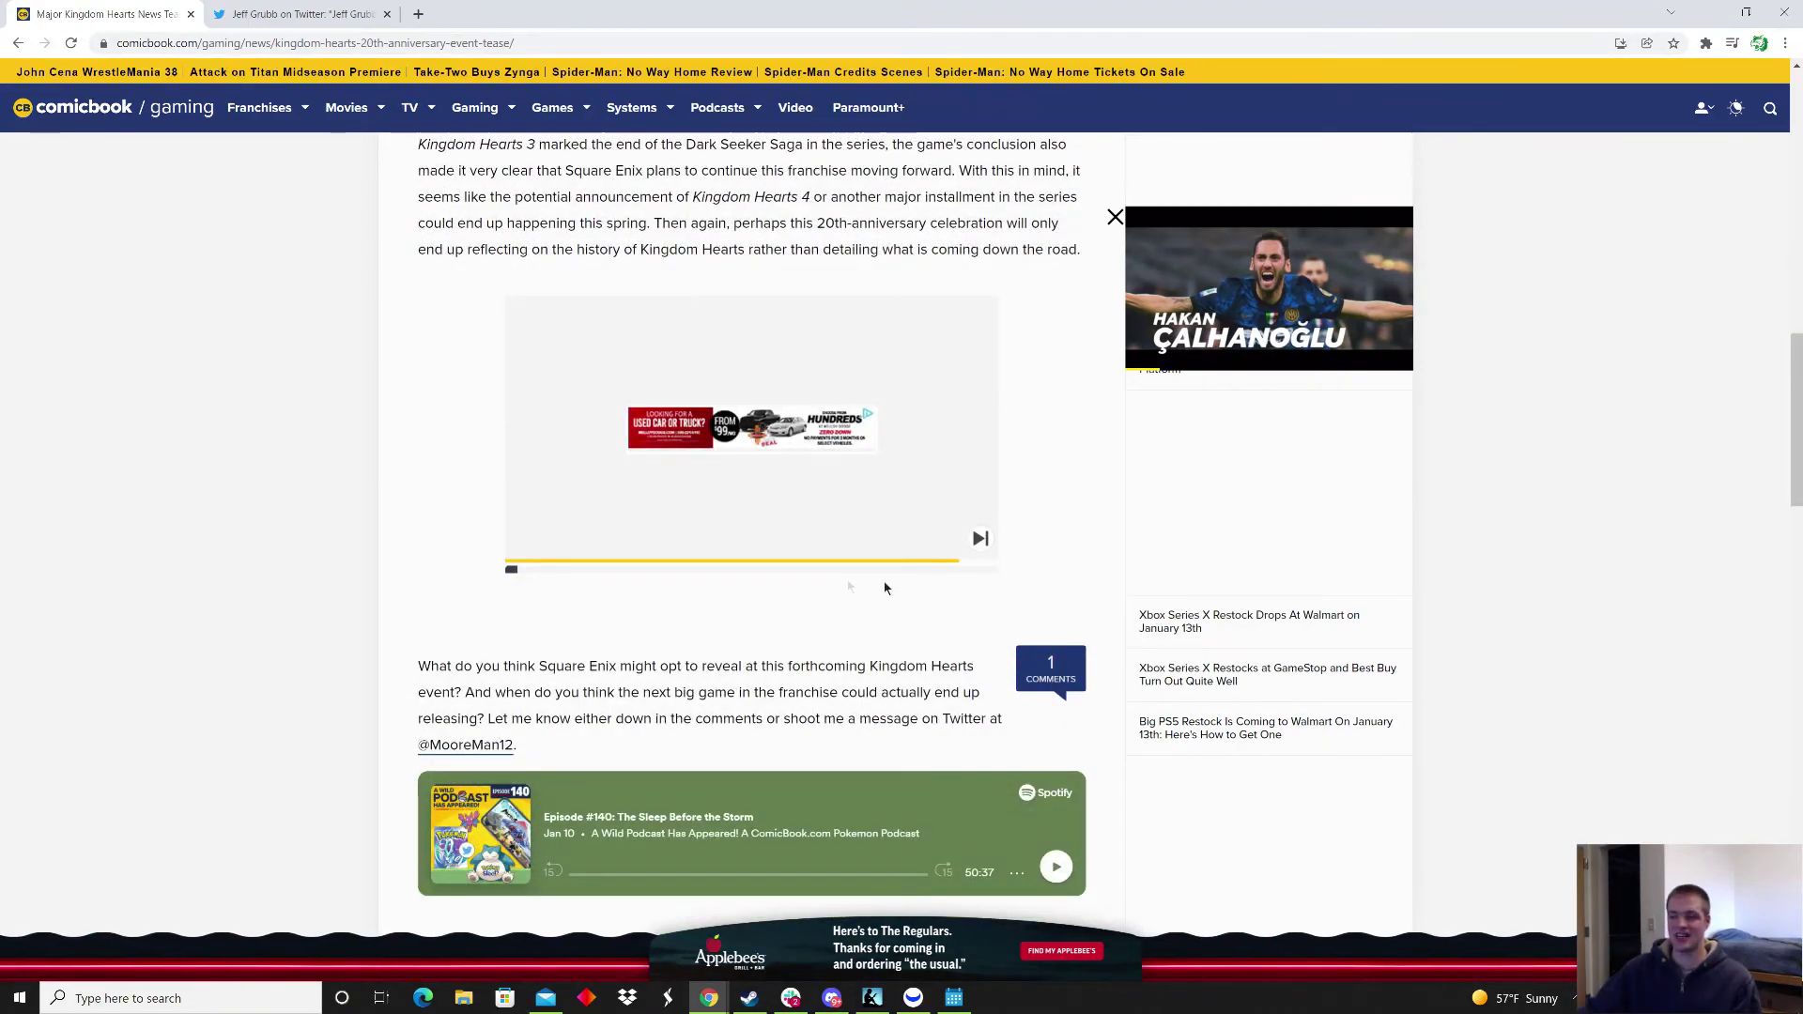
scroll(885, 588, down, 2)
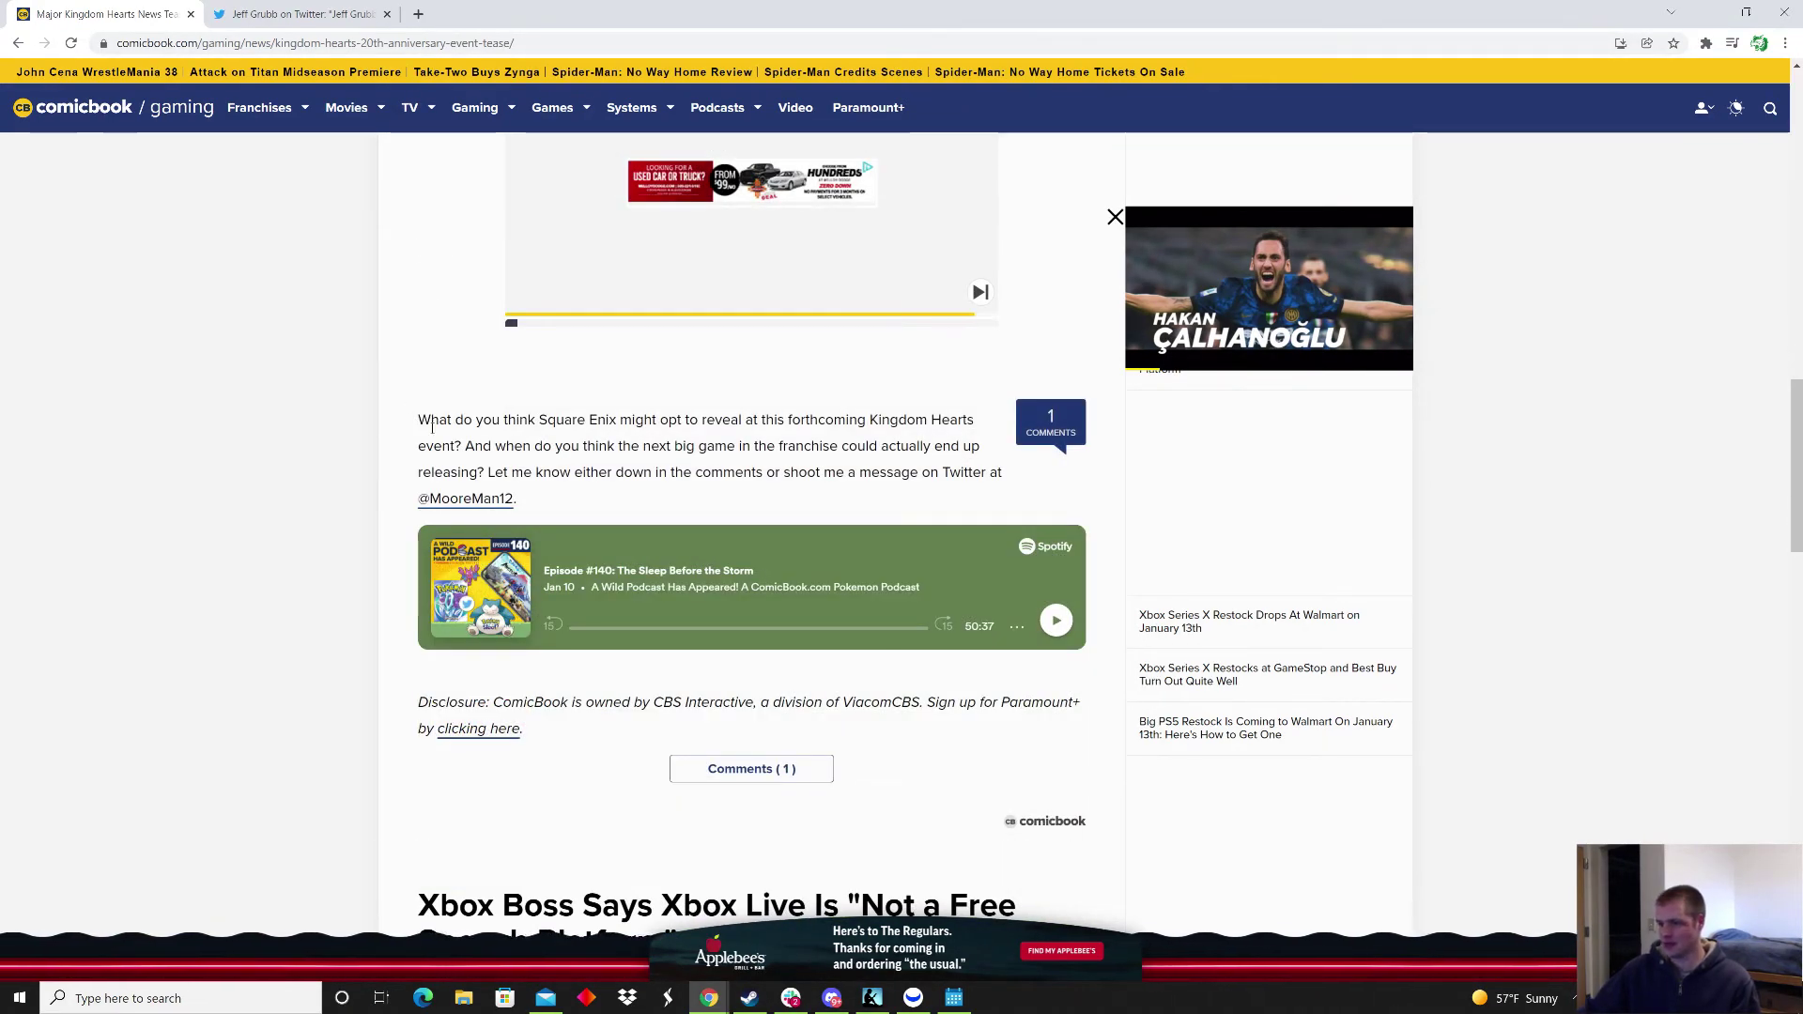
mouse_move(418, 421)
mouse_down()
mouse_move(644, 446)
mouse_move(673, 471)
mouse_up()
Step: Clear the highlight on the closing paragraph about Square Enix's reveal
click(671, 466)
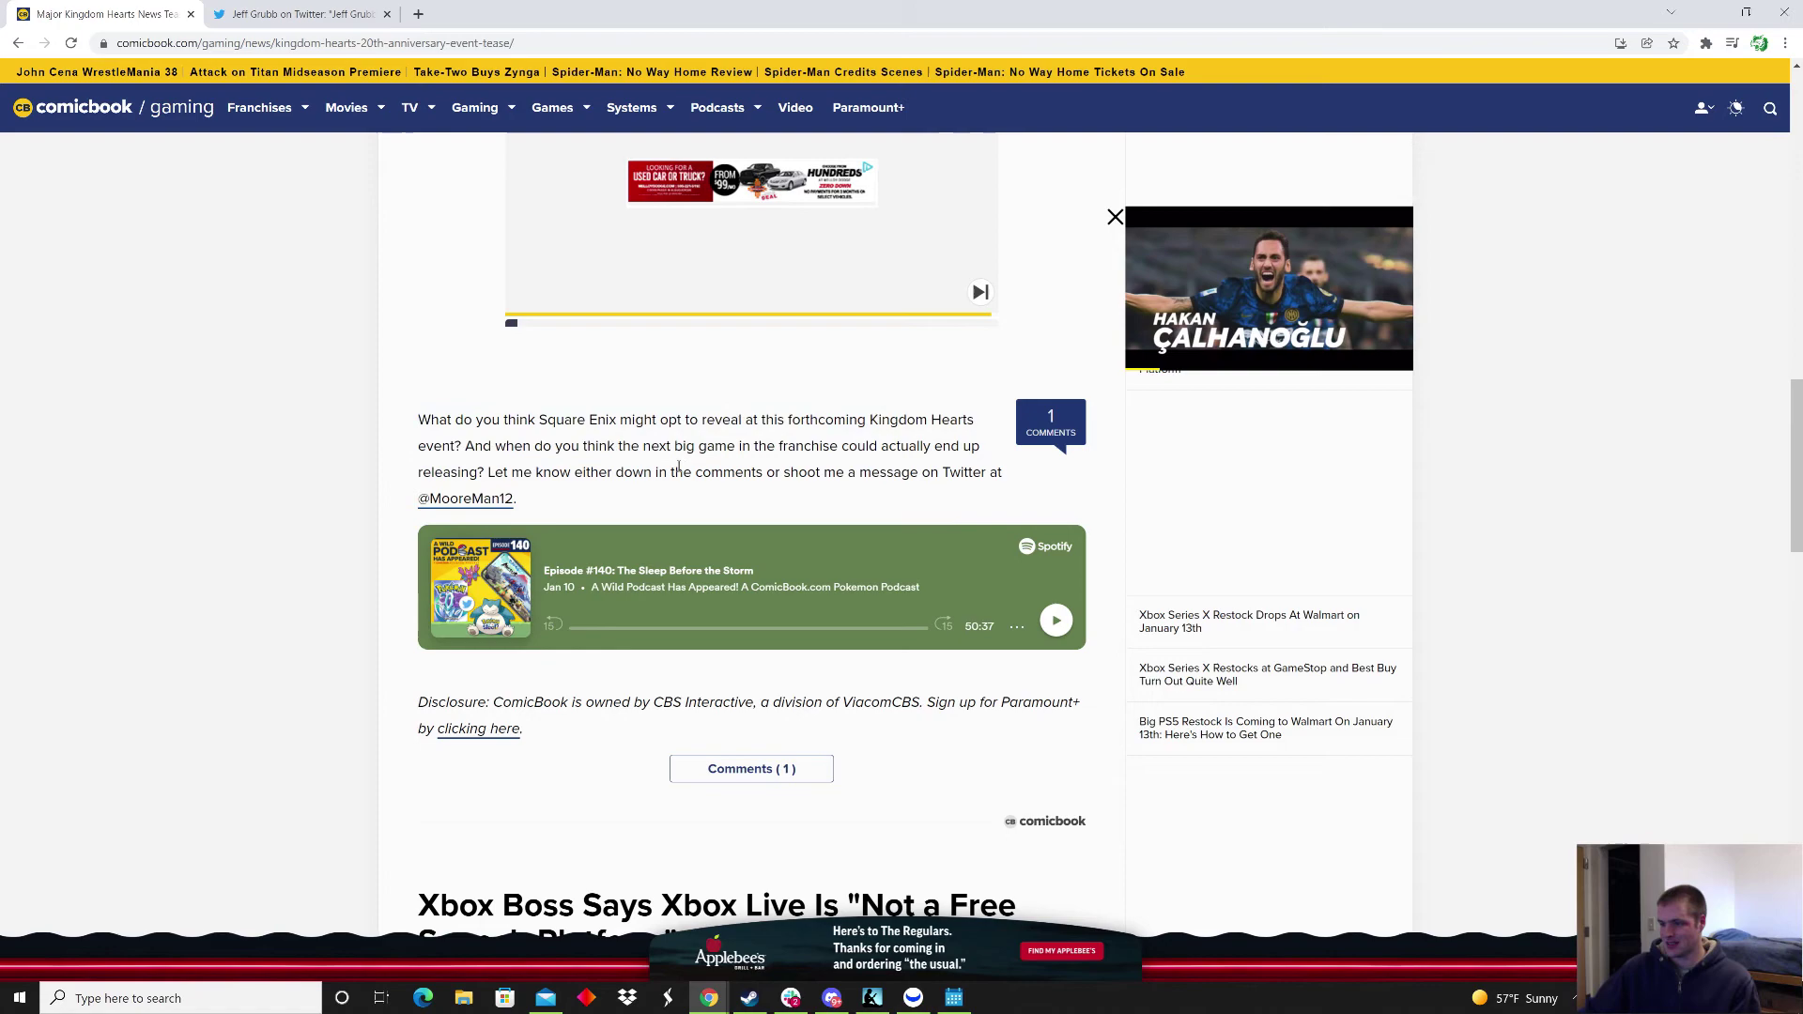
scroll(670, 463, down, 3)
scroll(673, 463, up, 10)
scroll(687, 461, up, 10)
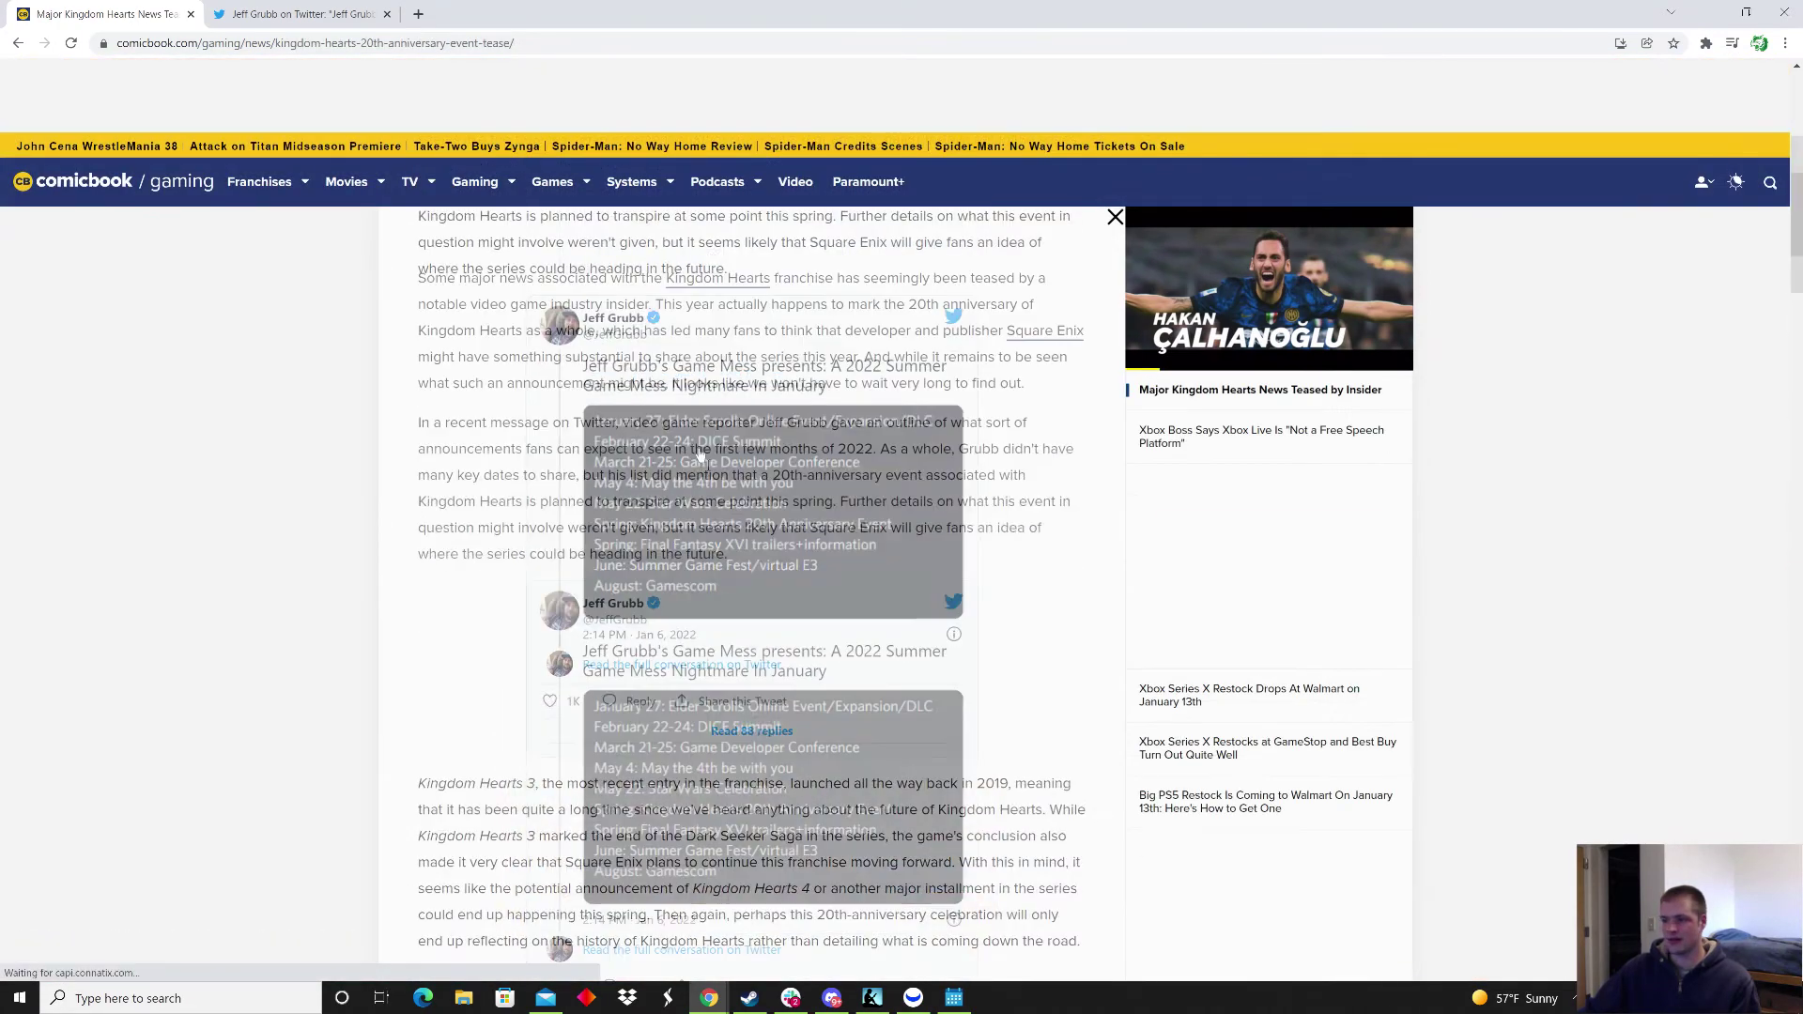